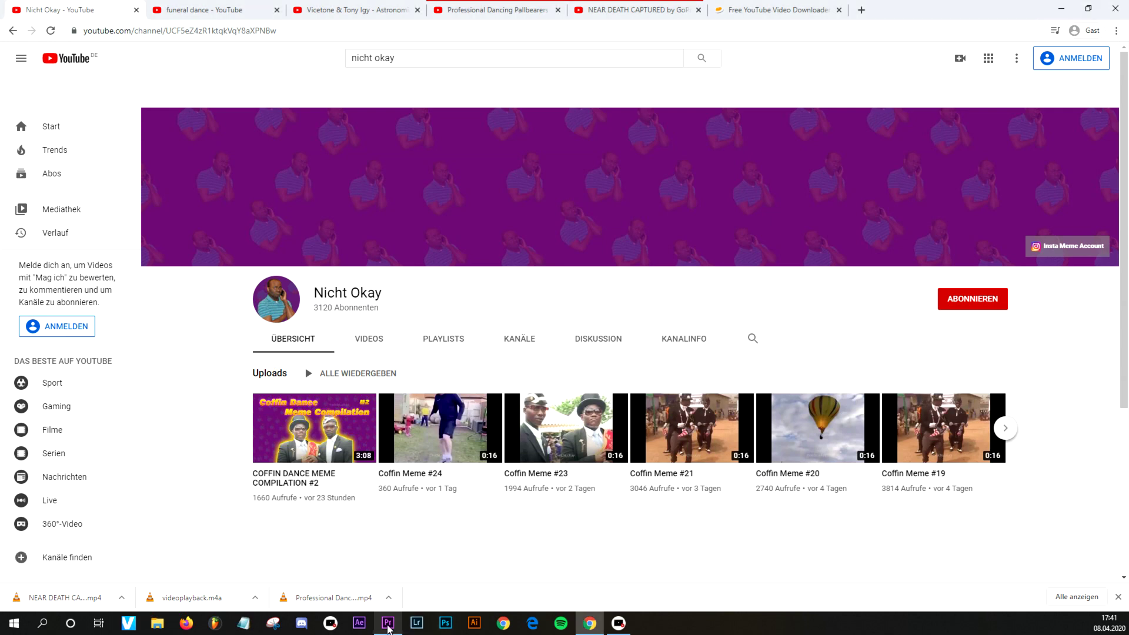
Switch to Premiere Pro and import the NEAR DEATH CAPTURED video, videoplayback.m4a and the Professional Dancing Pallbearers video into the project
left_click(389, 625)
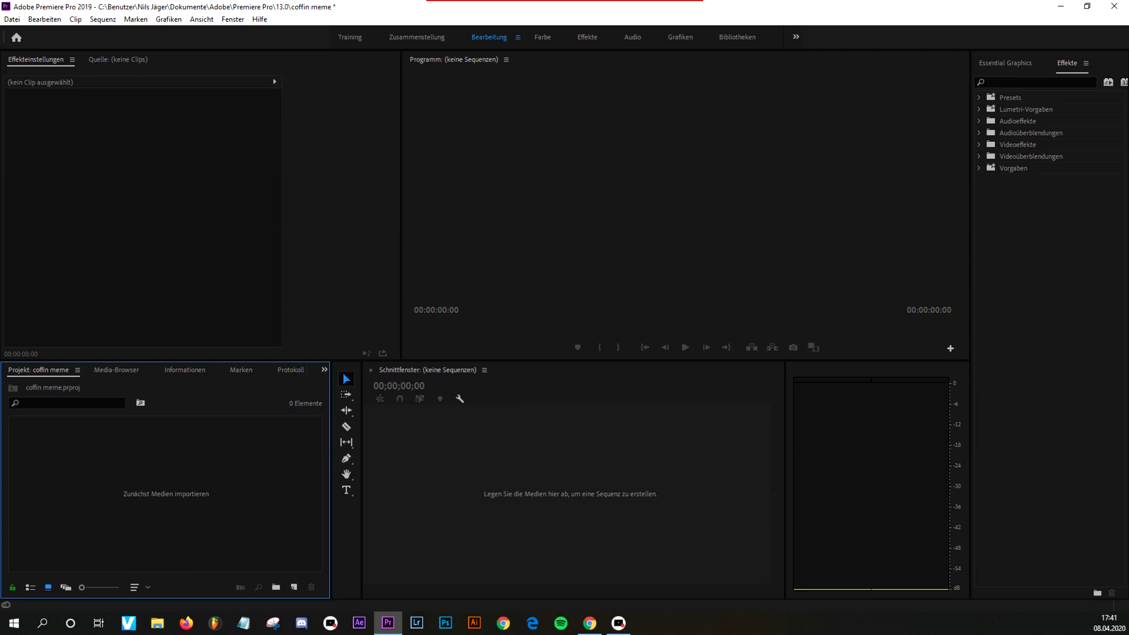
left_click_drag(104, 484, 129, 474)
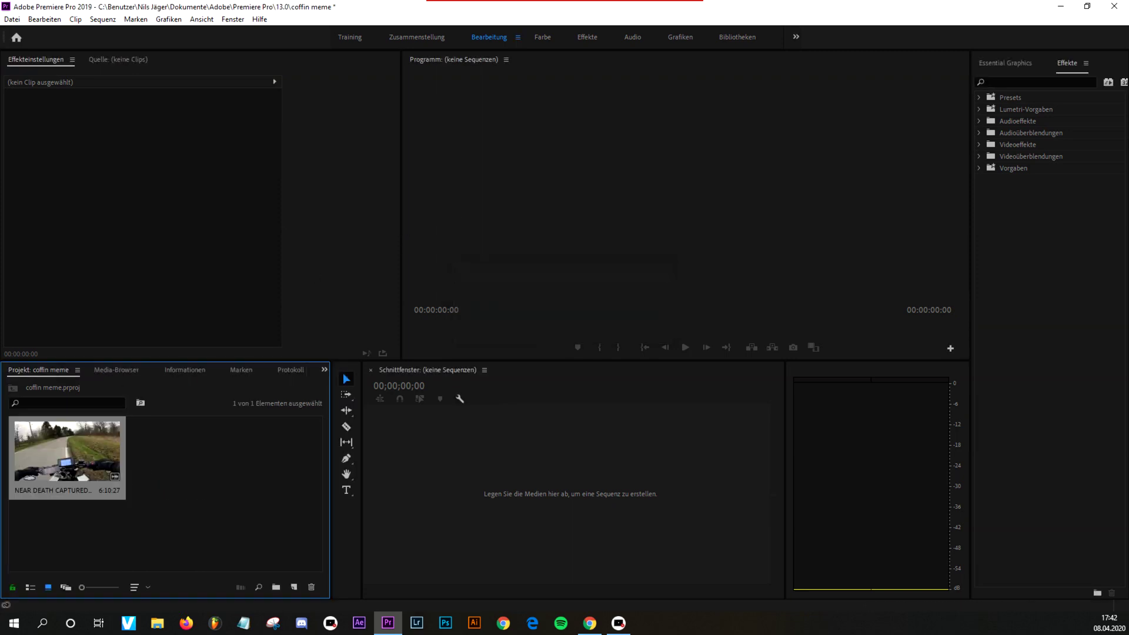
left_click_drag(3, 452, 187, 473)
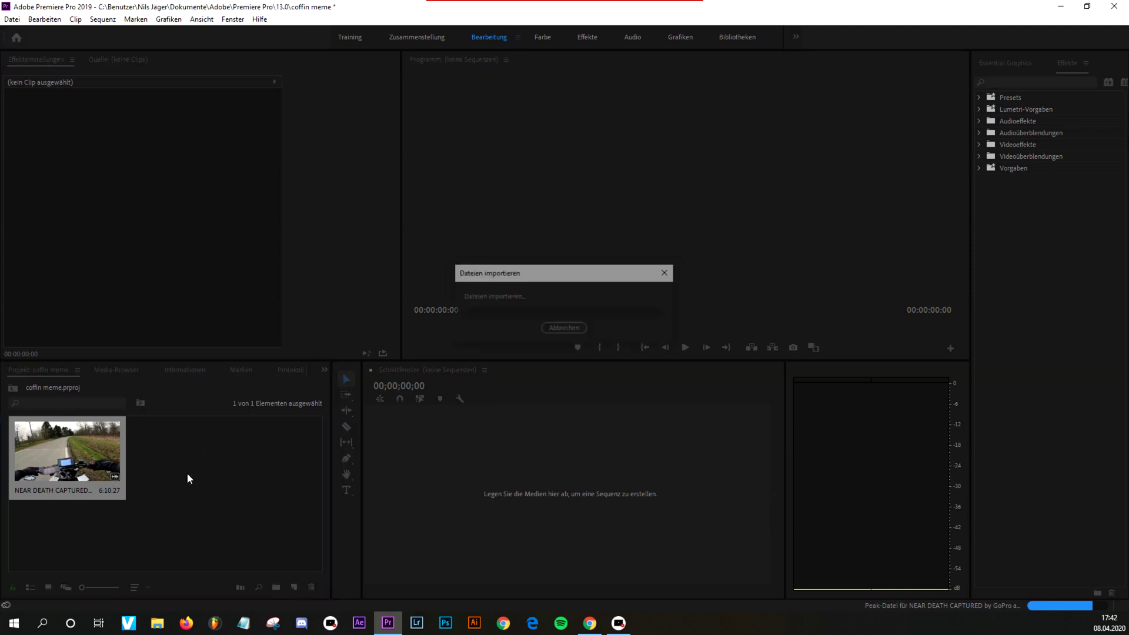
left_click_drag(134, 548, 210, 525)
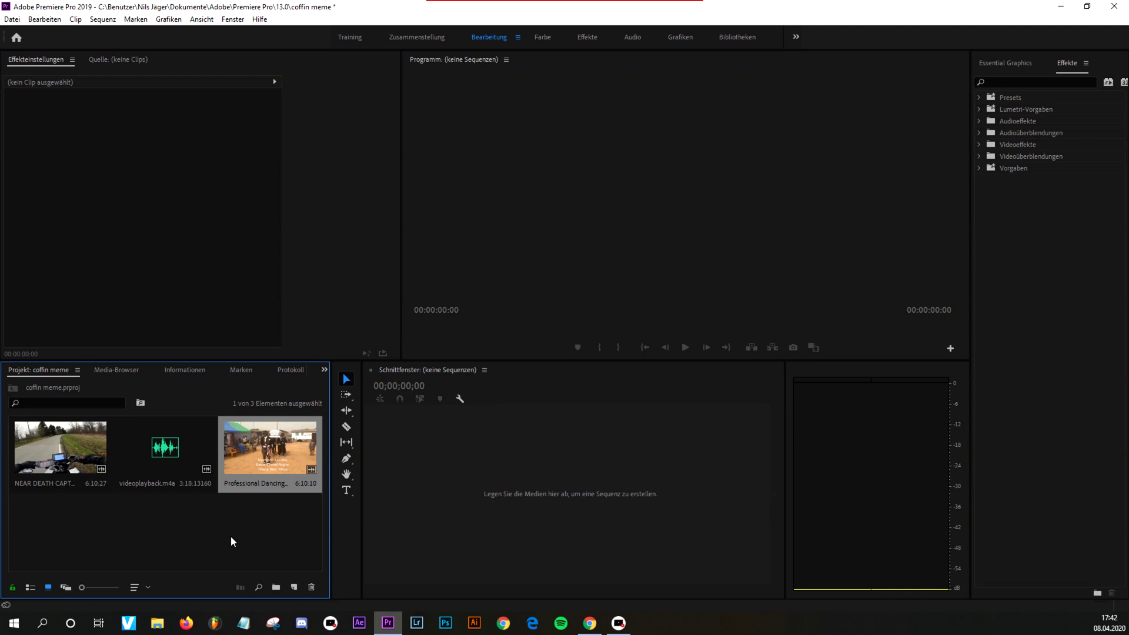
Create a new sequence from the NEAR DEATH CAPTURED video
left_click(47, 449)
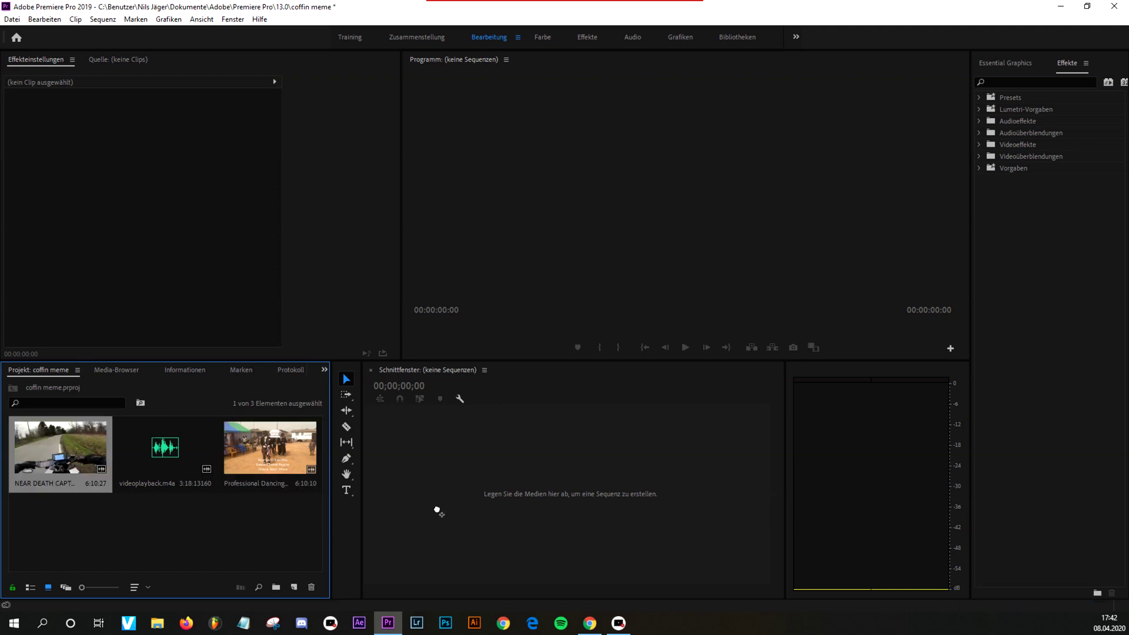
left_click_drag(490, 481, 485, 479)
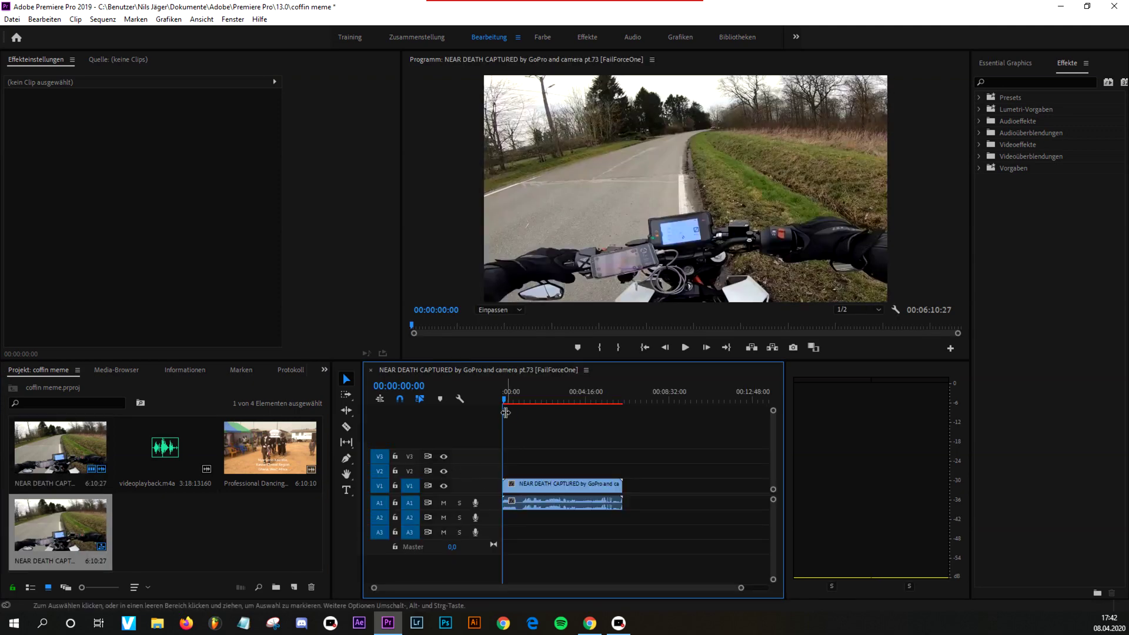
Find the start of the scene with the person on the wall and split the NEAR DEATH clip at 00:03:14:01
left_click_drag(504, 401, 598, 388)
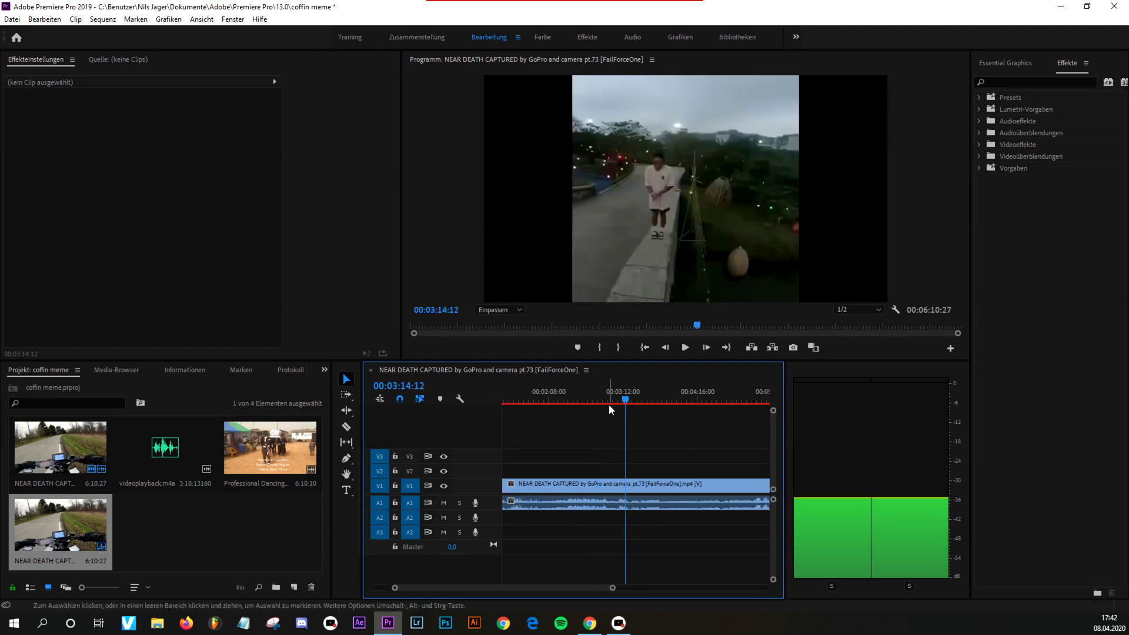
key("Left")
key("Left")
key("Left")
key("Left")
key("Left")
key("Left")
key("Left")
key("Left")
key("Left")
key("Left")
key("Left")
key("Left")
key("Left")
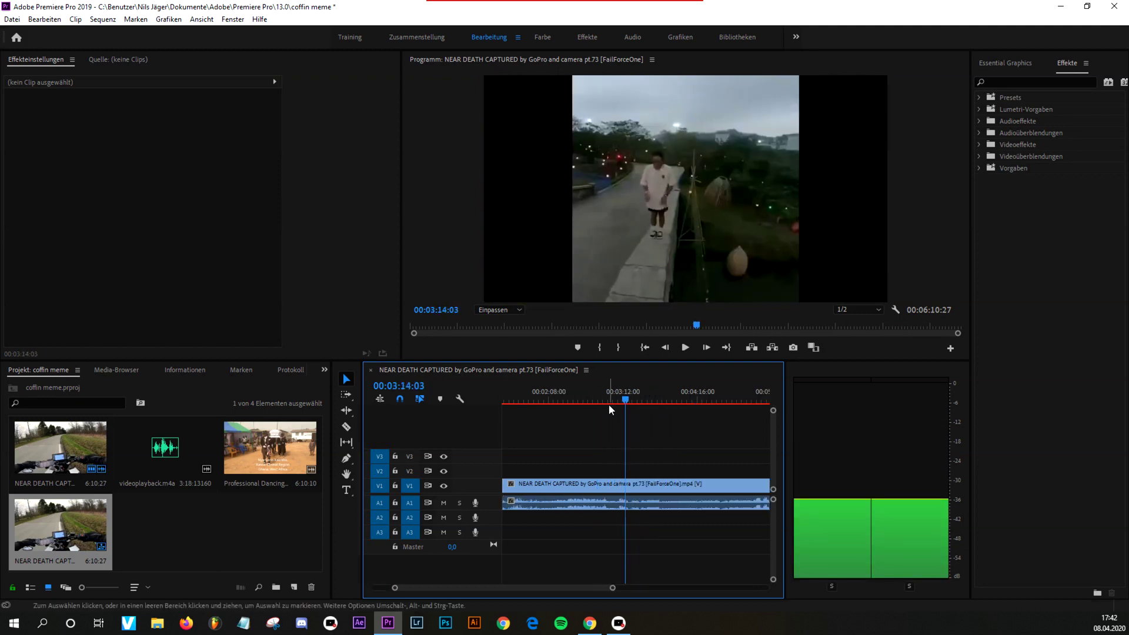
key("Right")
key("Right")
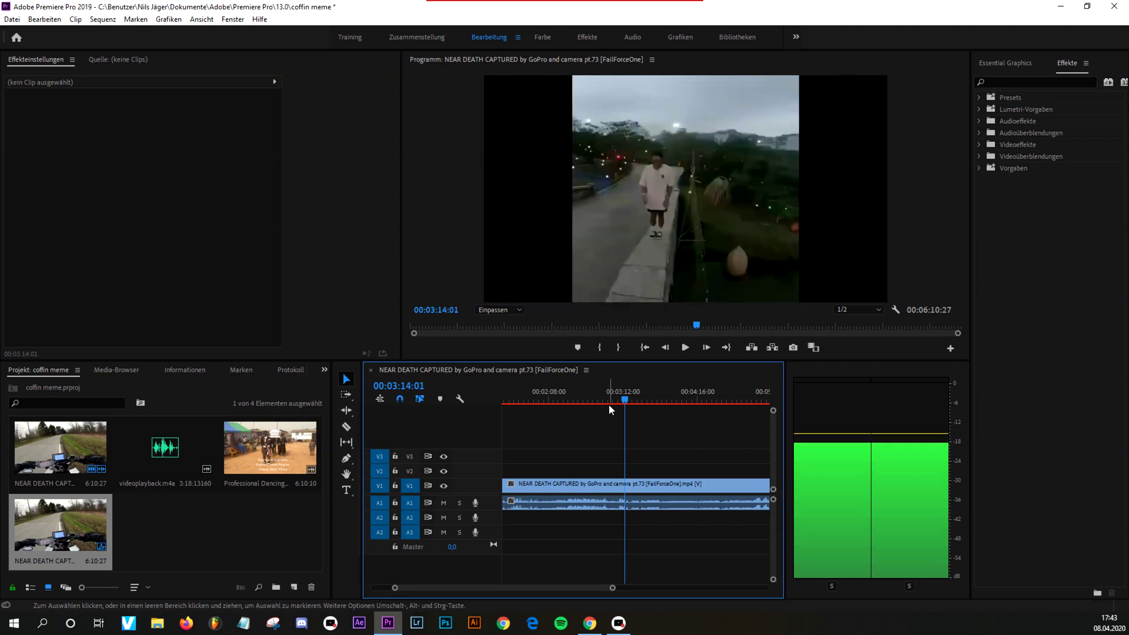
key("c")
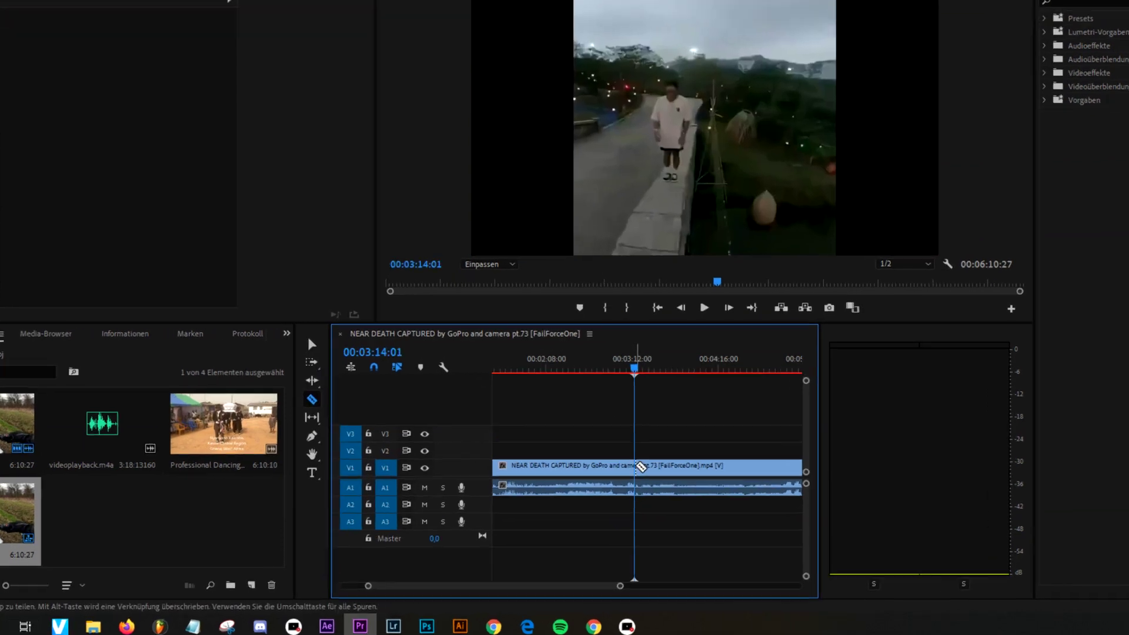
left_click(638, 466)
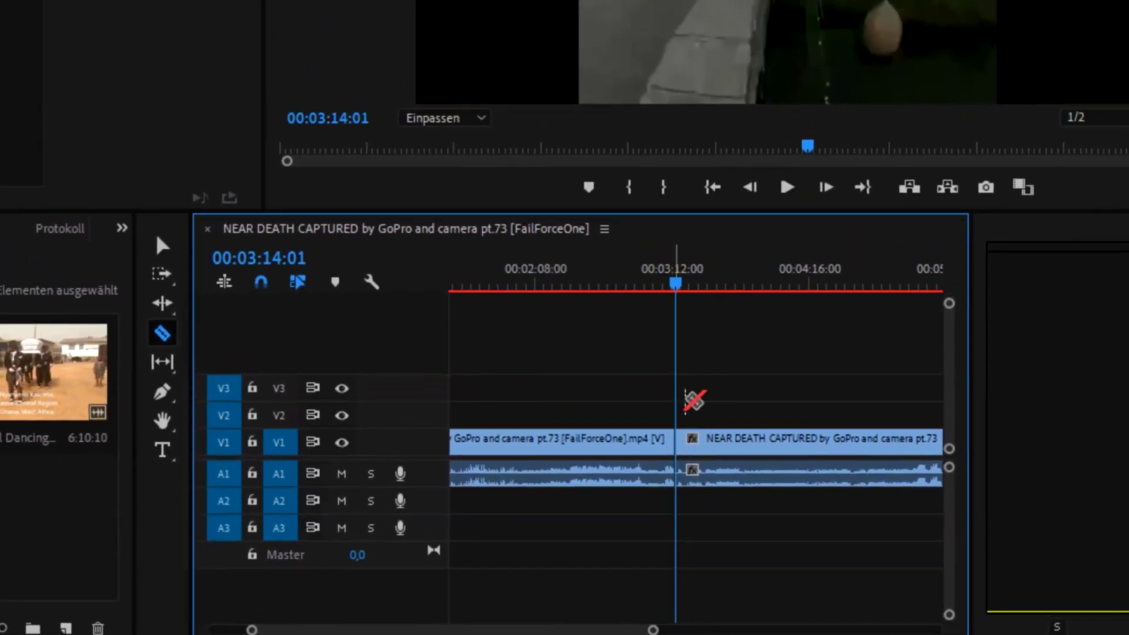
Find the moment of the fall into the water and split the NEAR DEATH clip at 00:03:20:27
left_click_drag(677, 287, 701, 291)
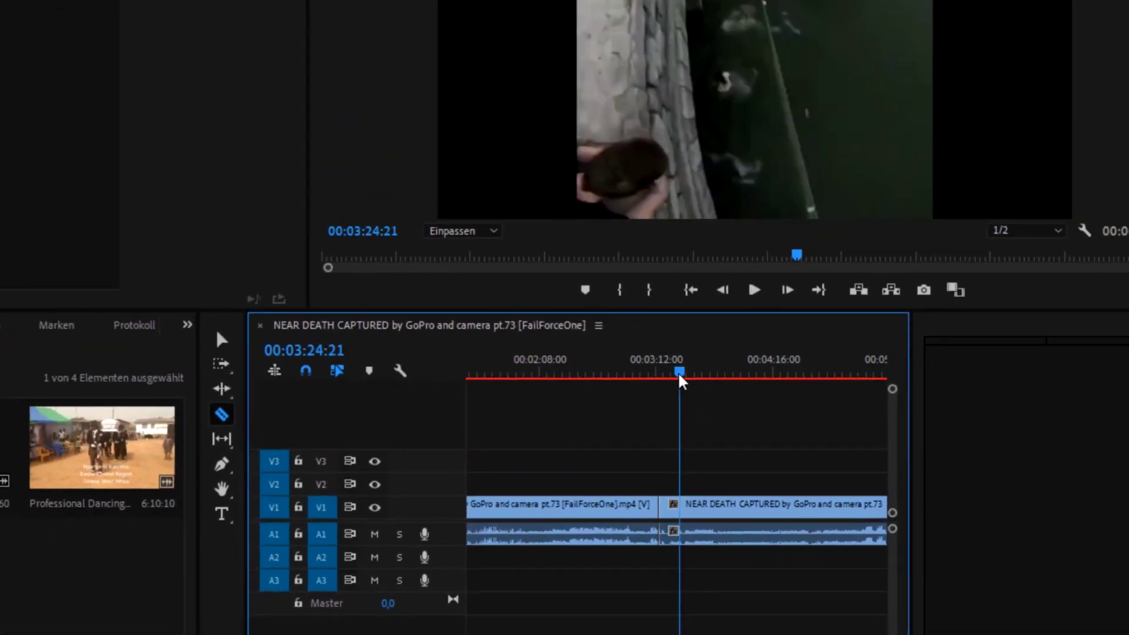
left_click_drag(681, 381, 666, 381)
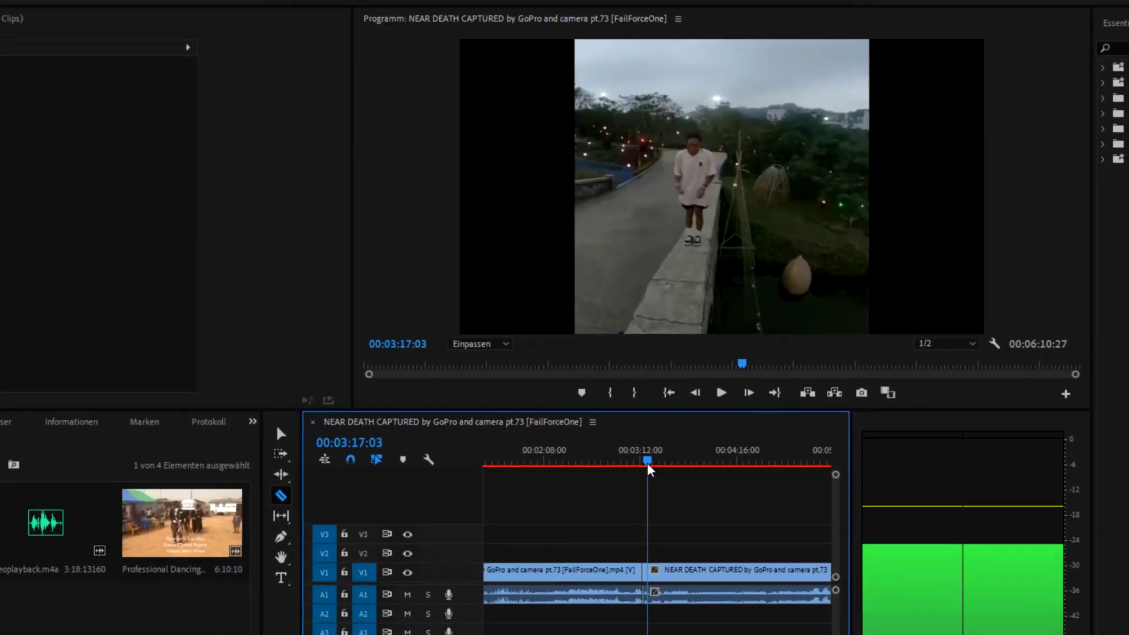
left_click_drag(648, 465, 660, 448)
key("=")
key("=")
key("=")
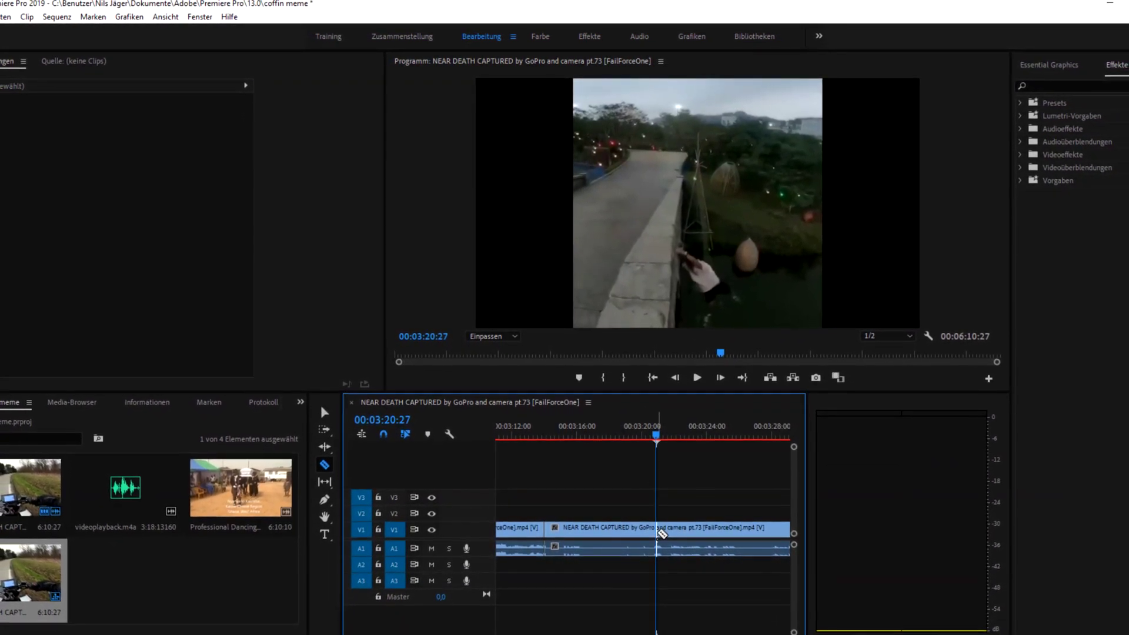
left_click(660, 531)
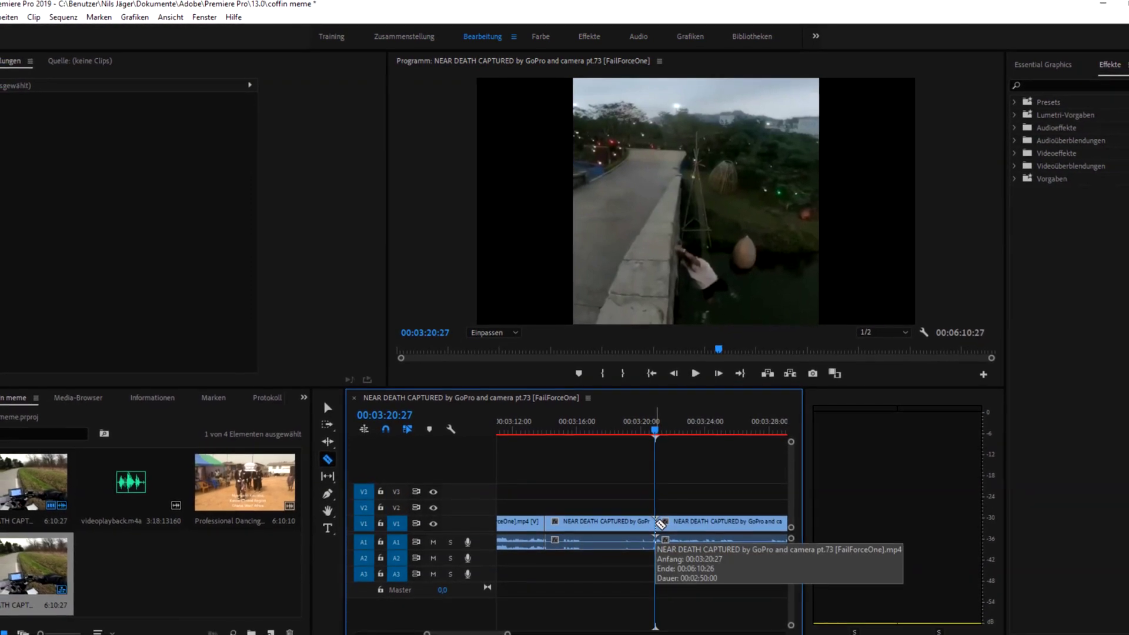
Delete the NEAR DEATH footage after and before the short cut-out scene, keeping only that segment
key("v")
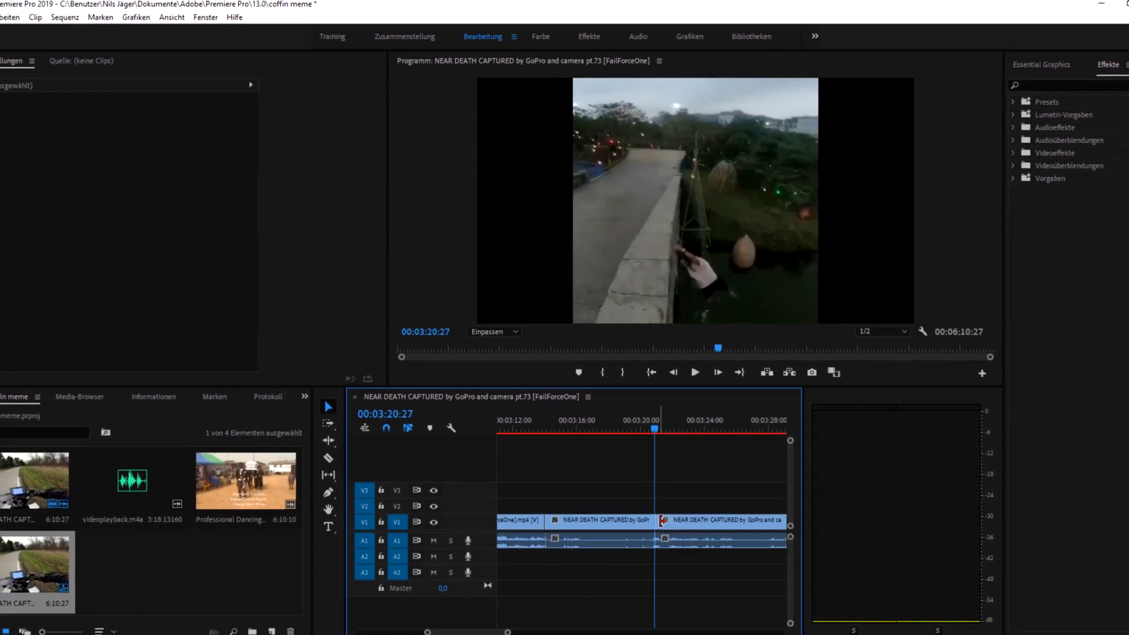
left_click(702, 513)
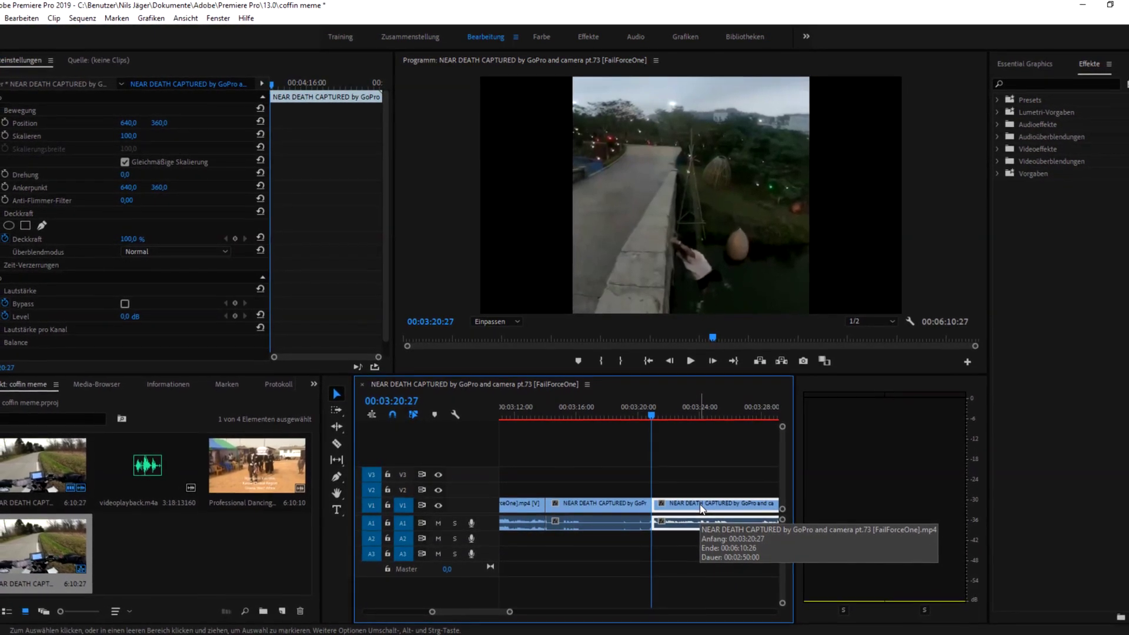
key("Delete")
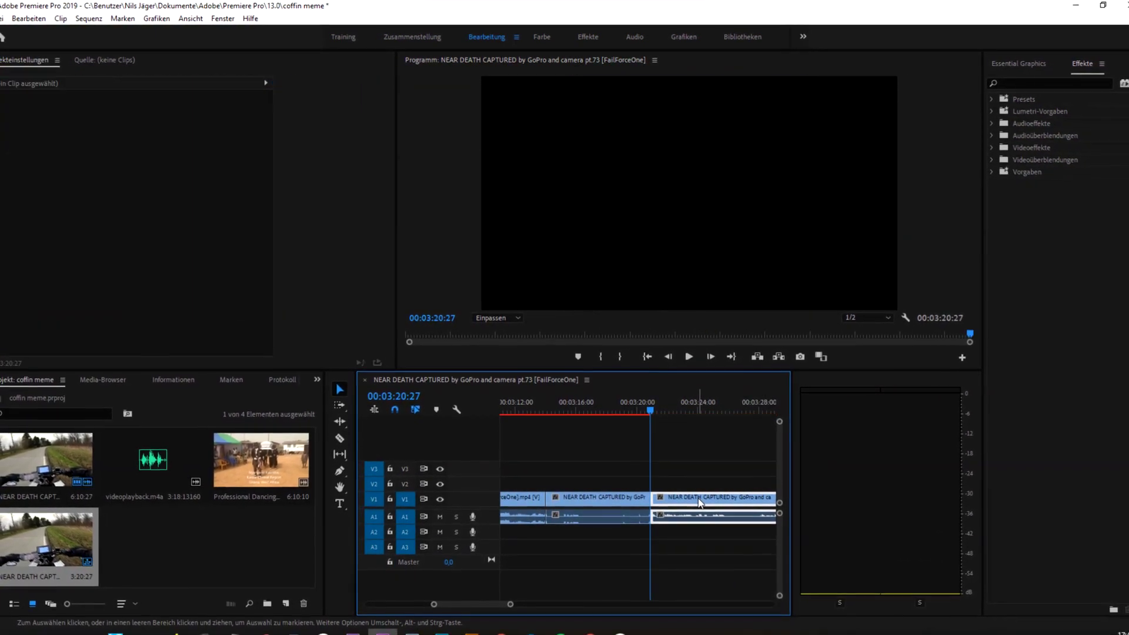
left_click(526, 497)
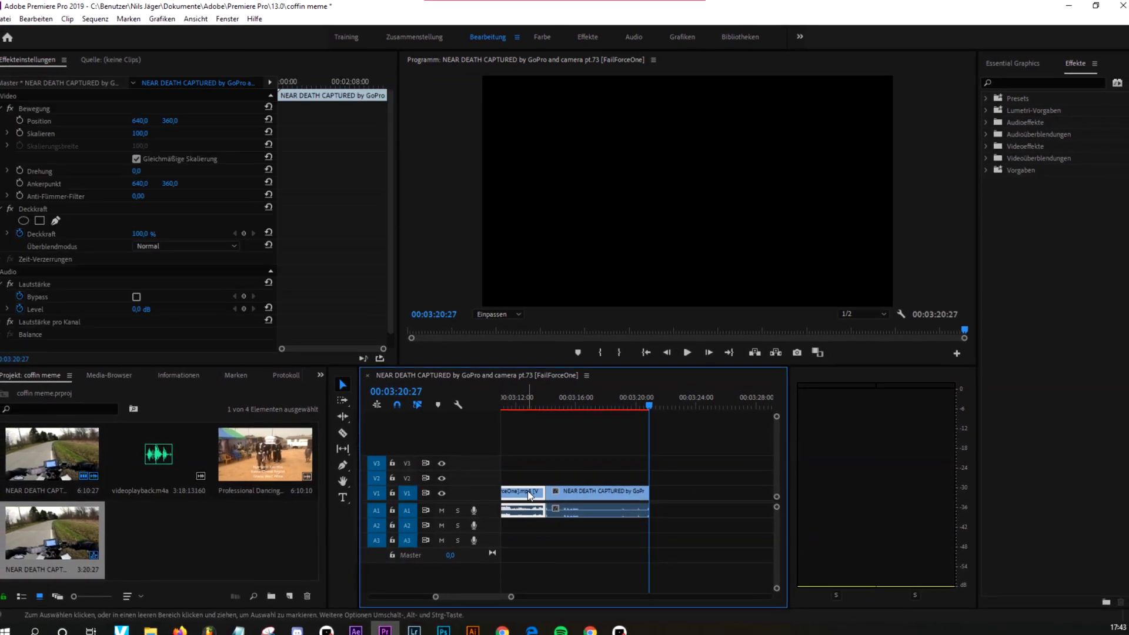
key("Delete")
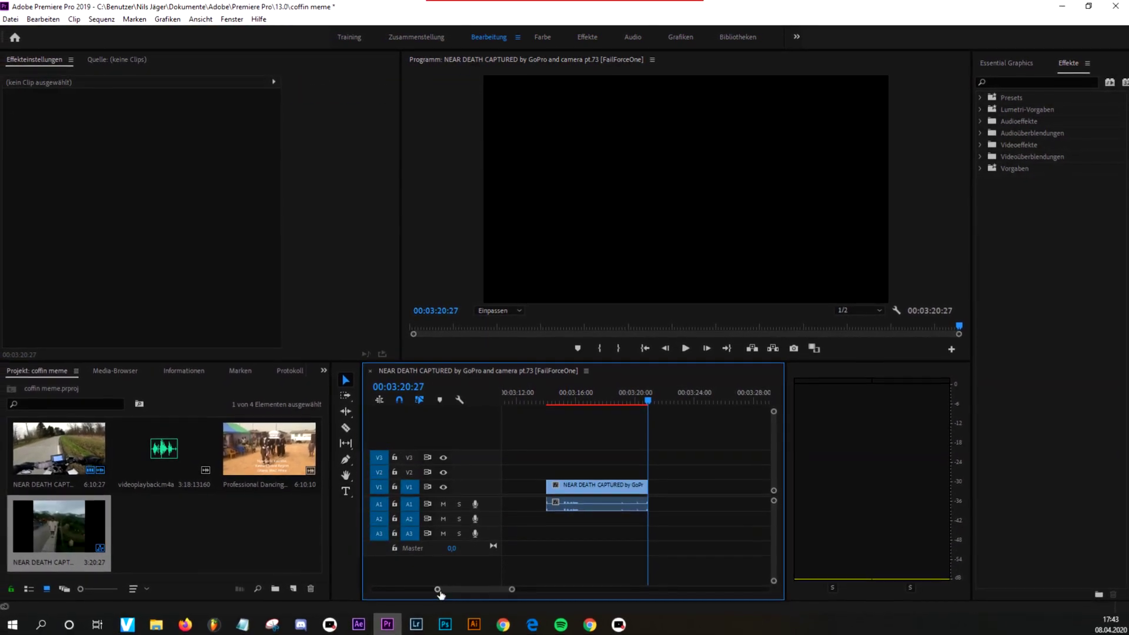
Move the remaining NEAR DEATH segment to the very start of the sequence
mouse_move(438, 590)
left_mouse_down()
mouse_move(403, 590)
mouse_move(443, 586)
mouse_move(433, 587)
left_mouse_up()
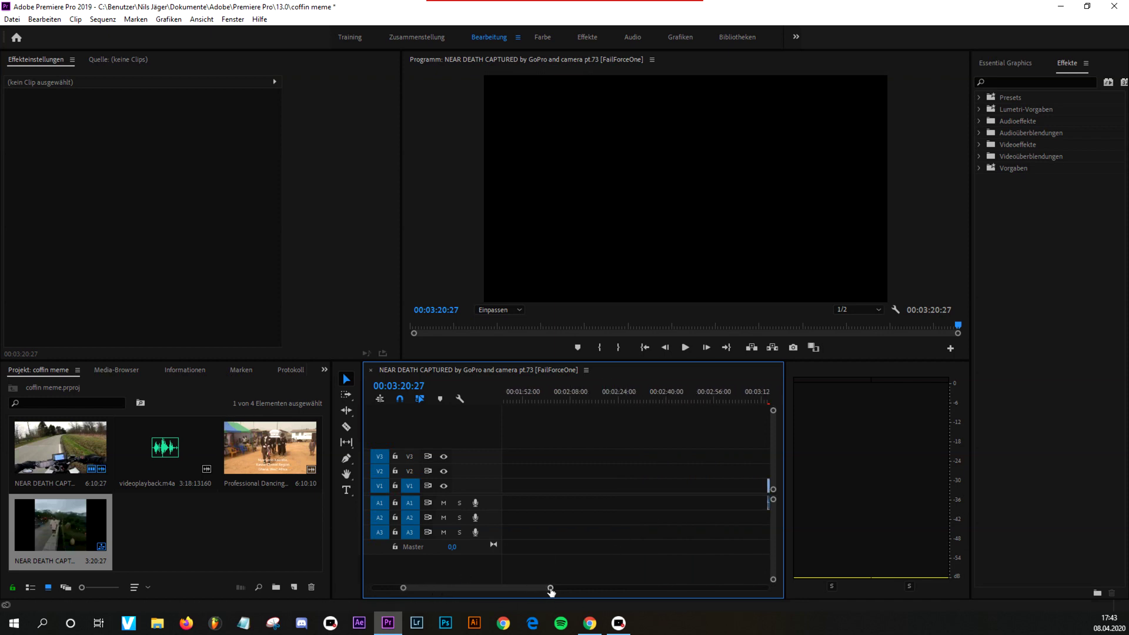
left_click_drag(551, 587, 637, 588)
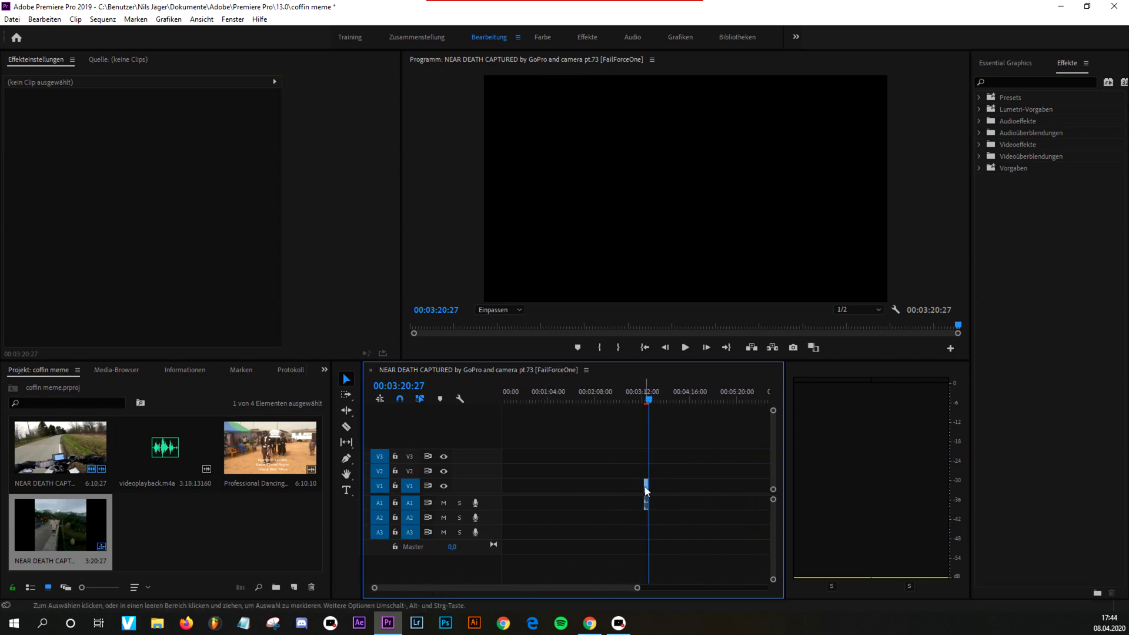
left_click_drag(591, 488, 646, 489)
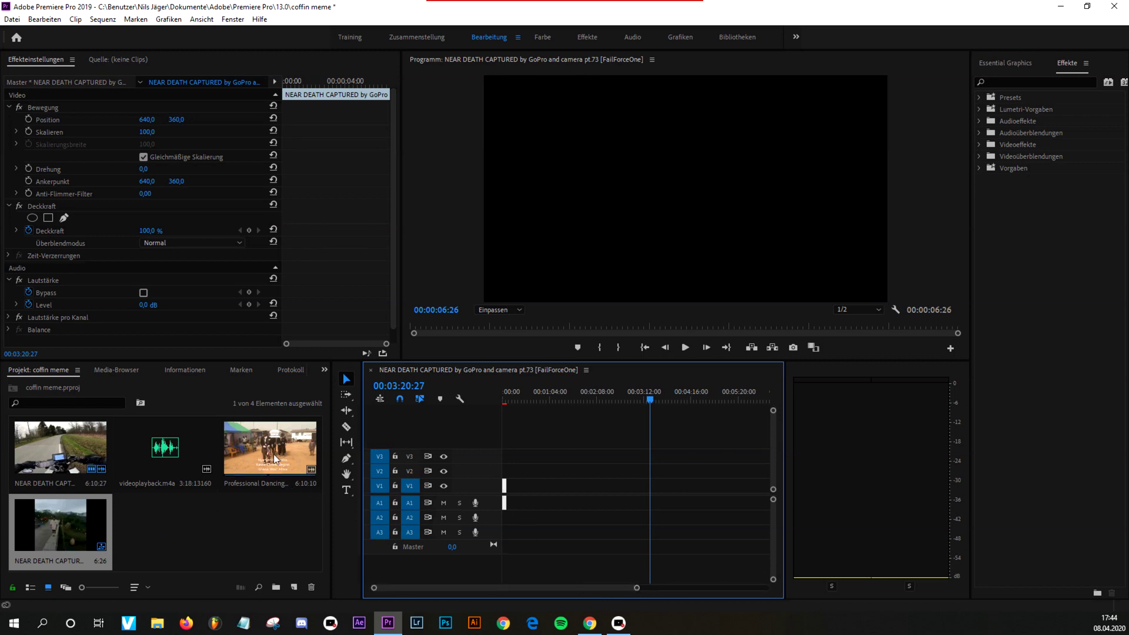
Place the Professional Dancing Pallbearers video on V1 behind the first clip, leaving a gap so it starts at about 00:01:39
left_click_drag(274, 459, 582, 501)
left_click_drag(608, 404, 627, 404)
Unlink the Pallbearers clip's video and audio and delete its audio
left_click(640, 489)
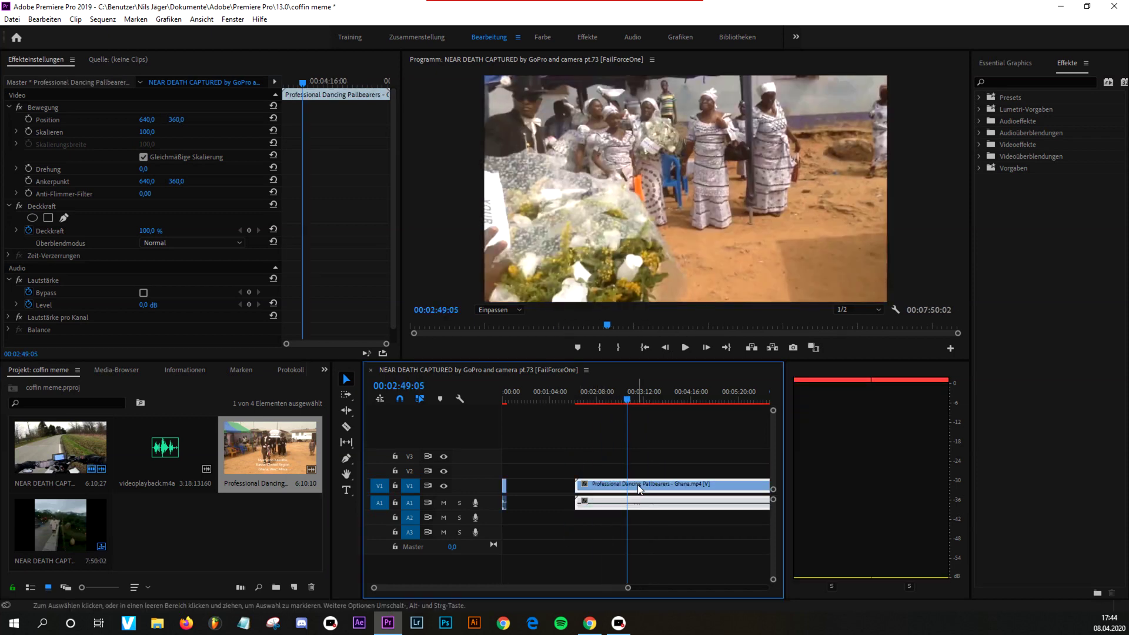
right_click(640, 489)
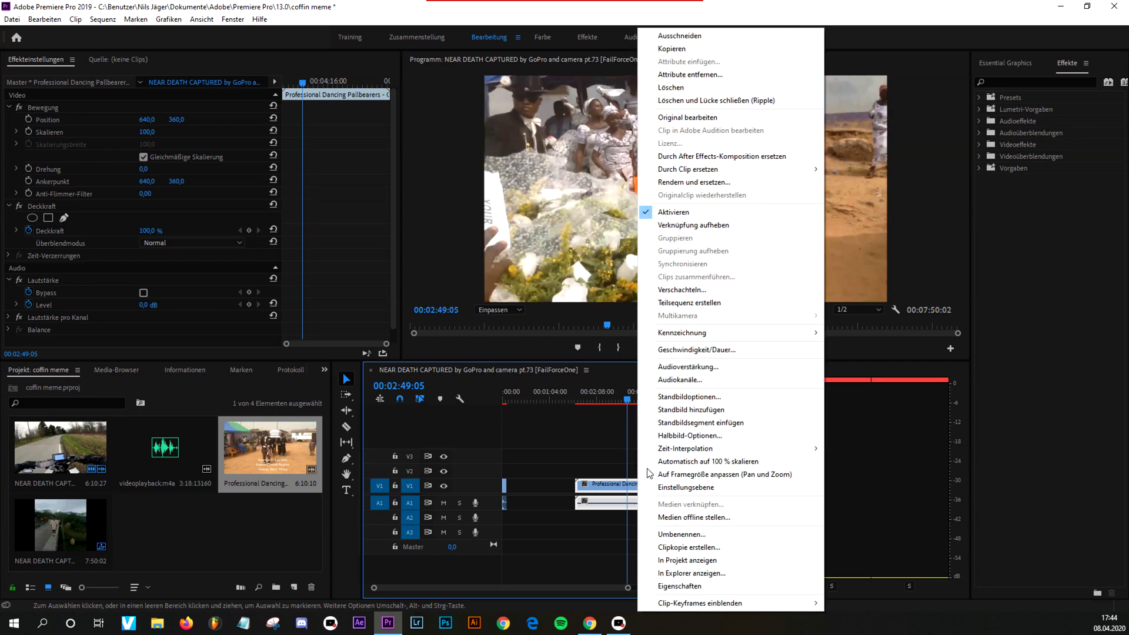
left_click(707, 227)
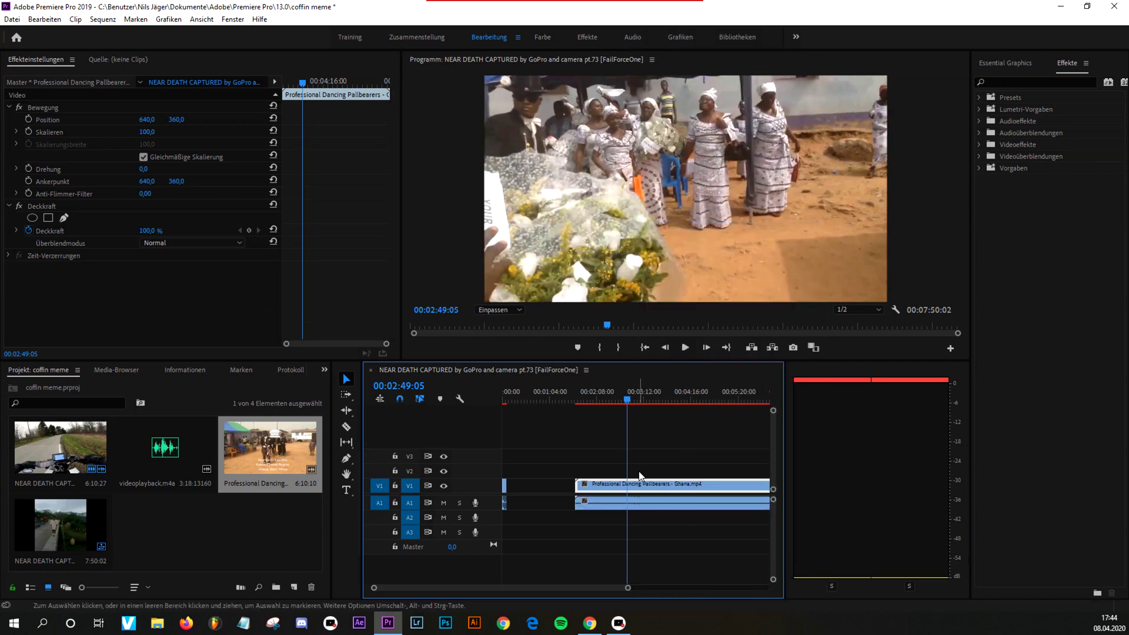
left_click(652, 501)
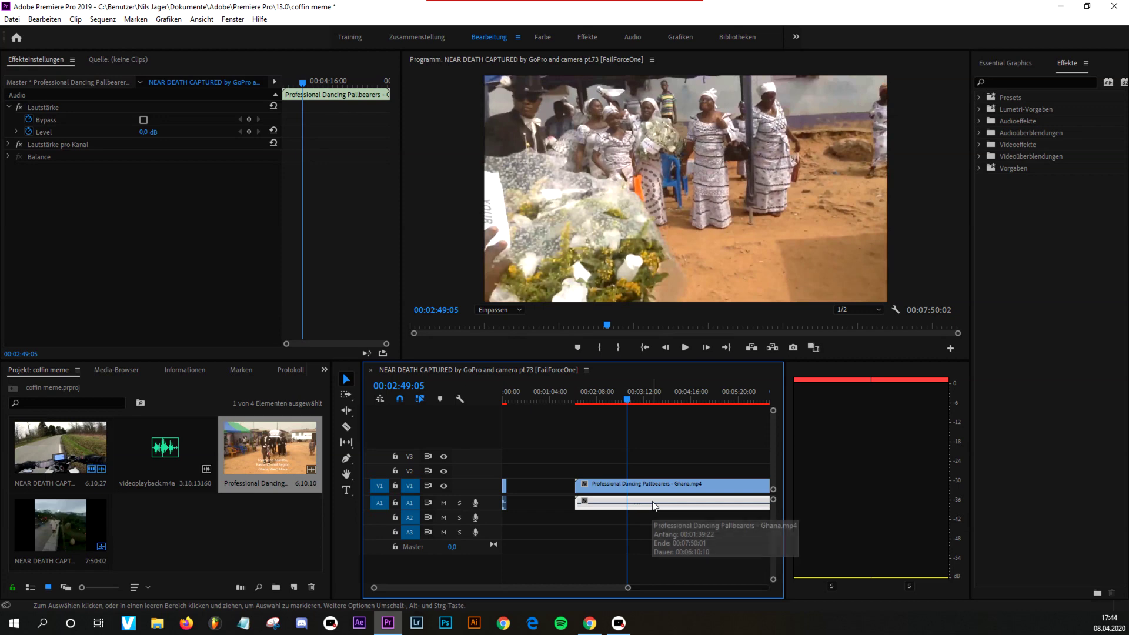
key("Delete")
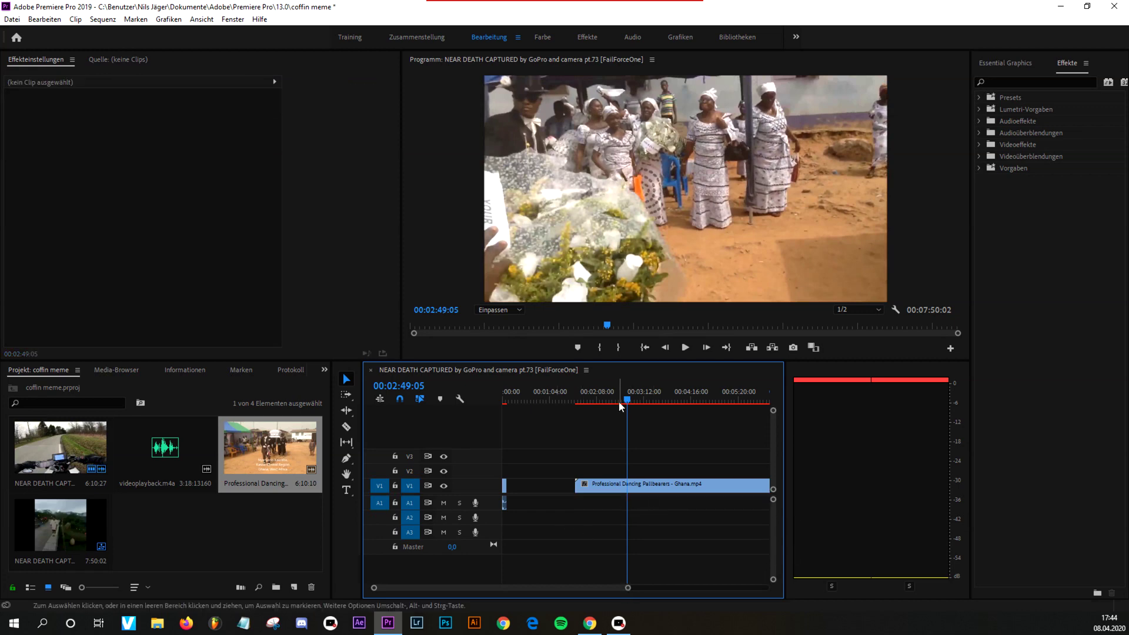
Find the start of the dancing coffin scene and split the Pallbearers clip at 00:02:17:25
left_click(694, 398)
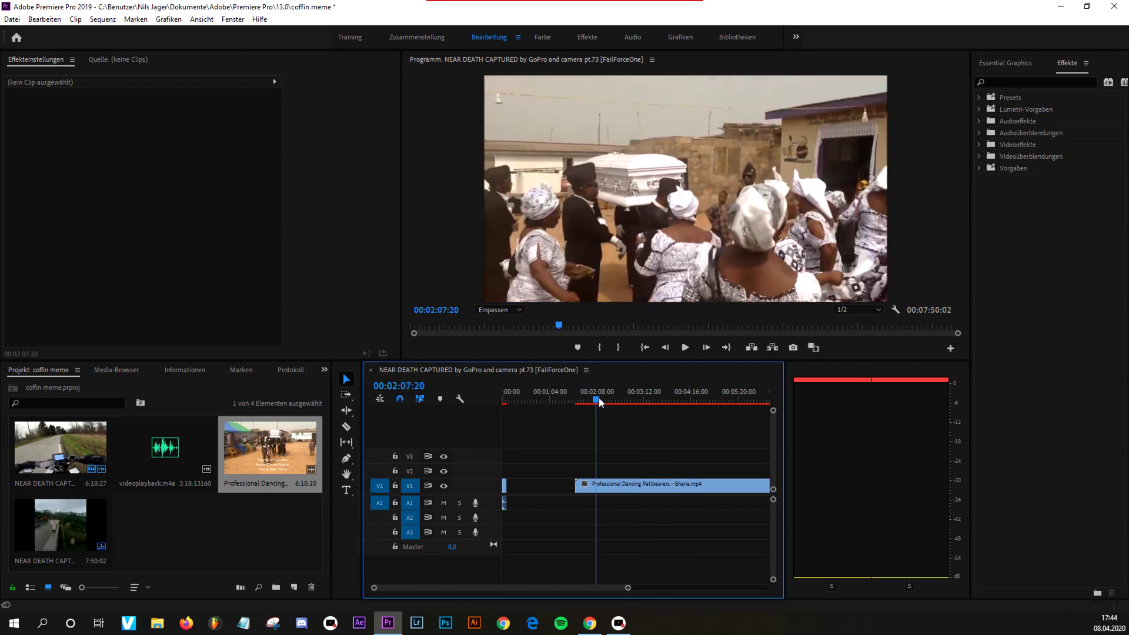
mouse_move(599, 402)
left_mouse_down()
mouse_move(647, 397)
mouse_move(604, 403)
left_mouse_up()
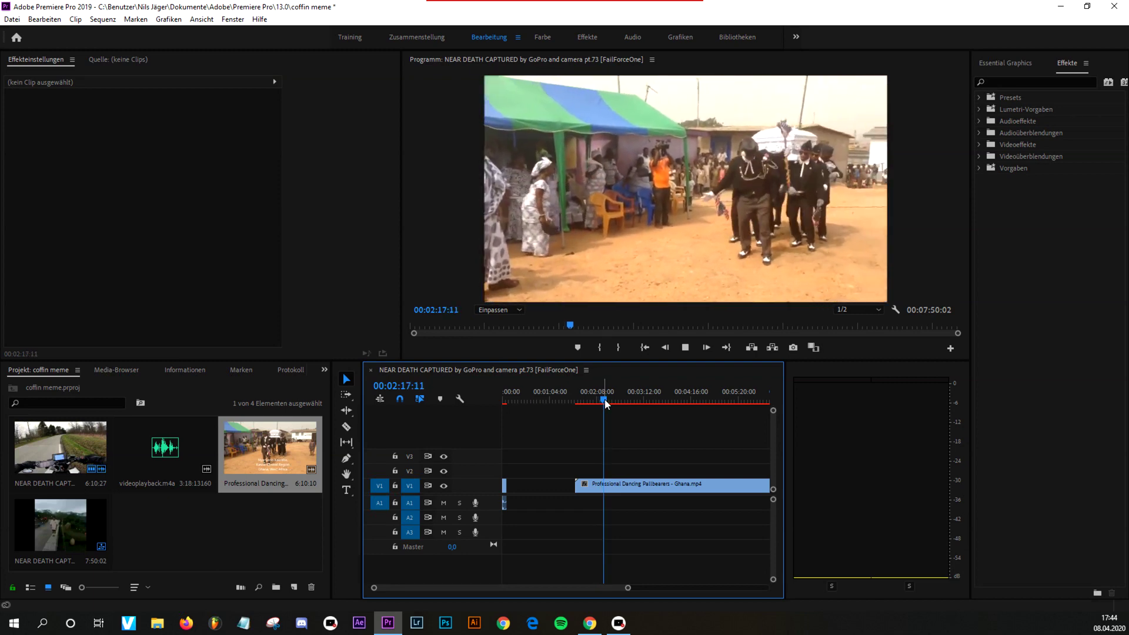
key("space")
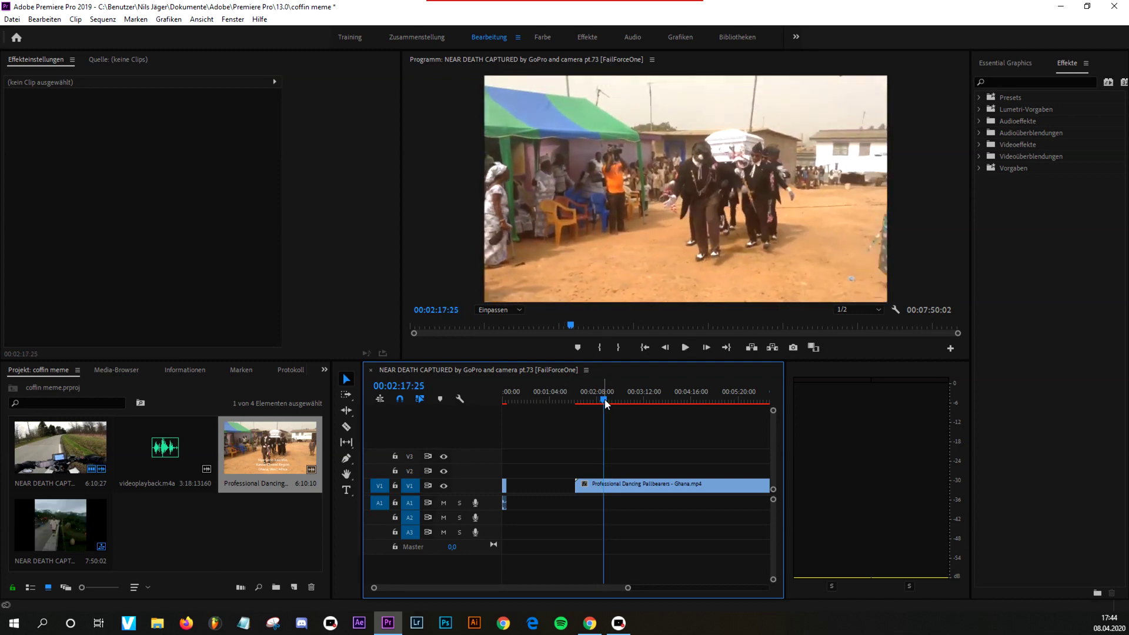
left_click(605, 492)
key("c")
left_click(605, 487)
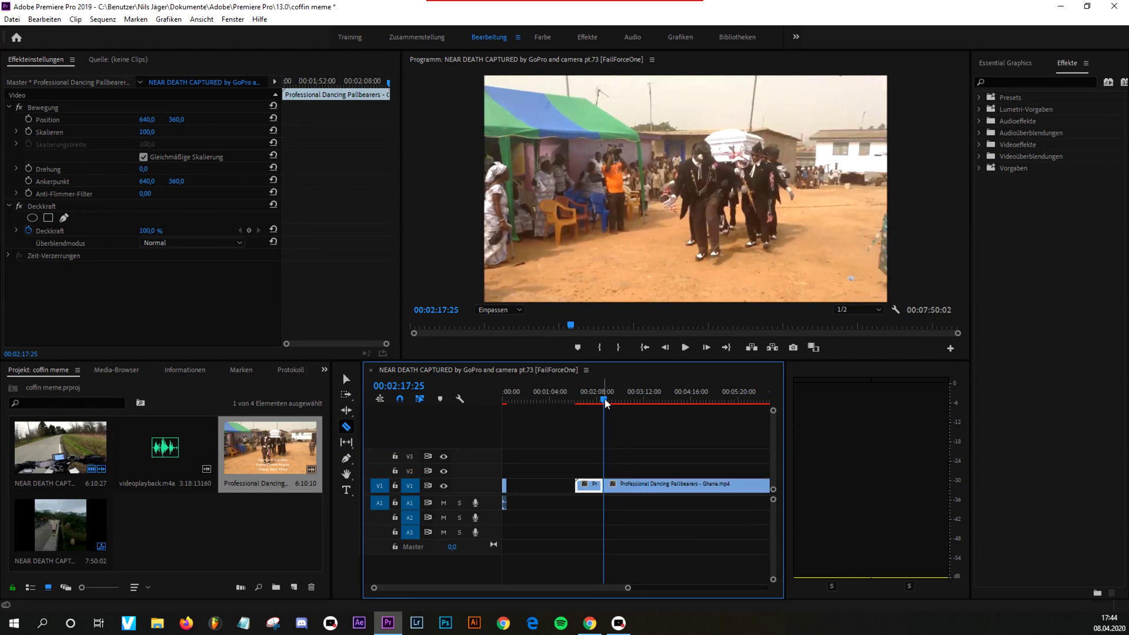
Split the Pallbearers clip again at 00:02:34:00 to mark the end of the dancing scene
left_click_drag(607, 403, 616, 402)
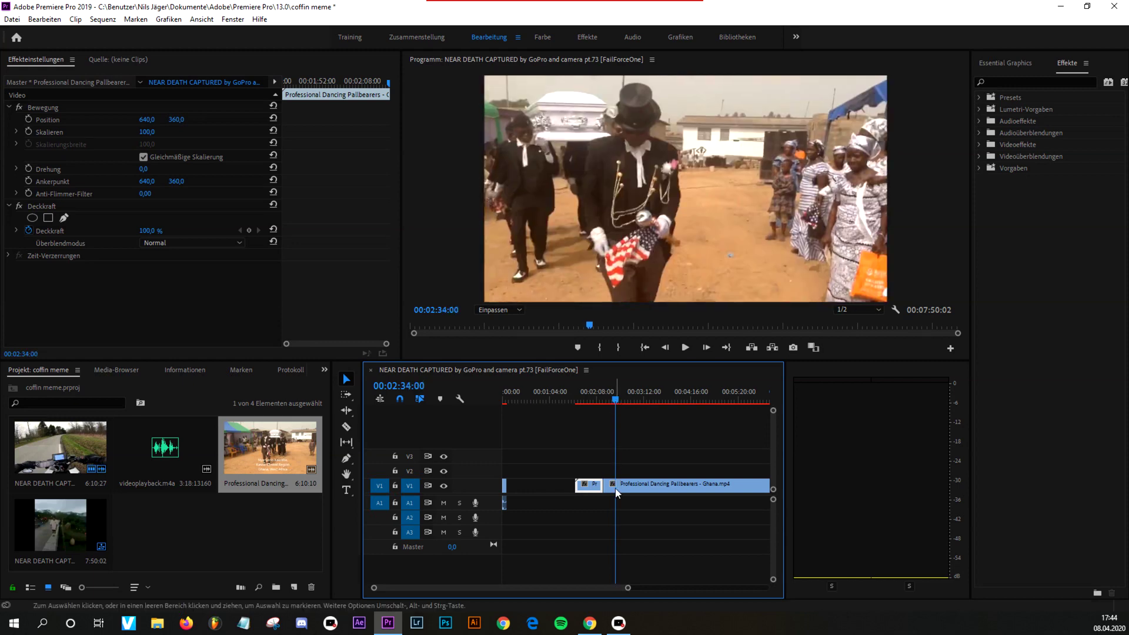
key("c")
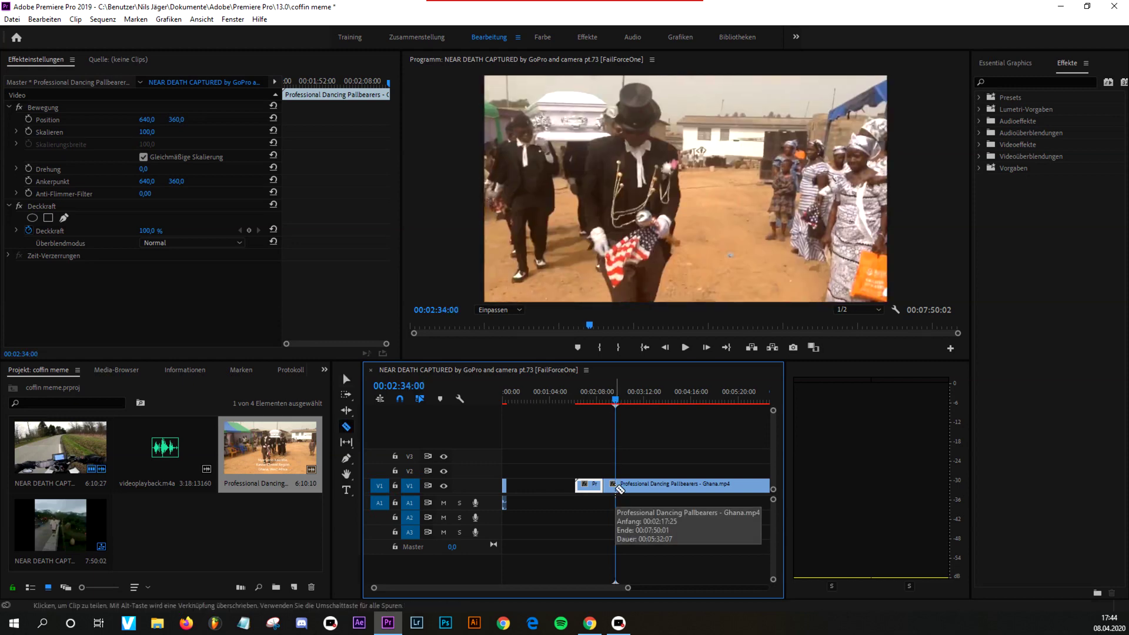
key("v")
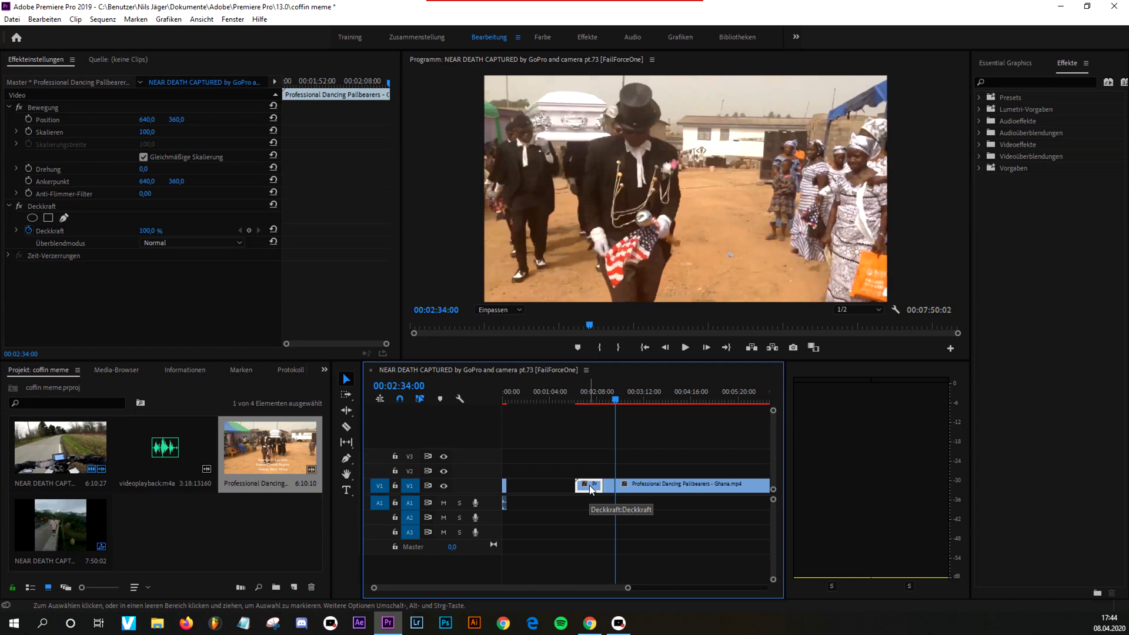
Delete the Pallbearers footage before and after the dancing scene and move the remaining piece directly behind the fail clip on V1
key("Delete")
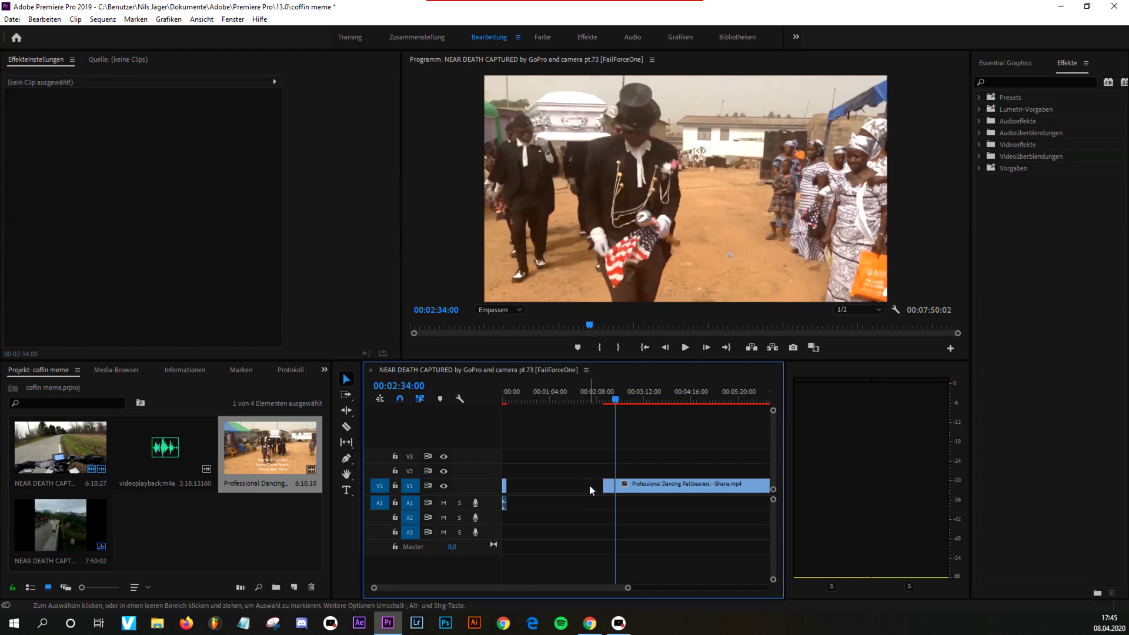
left_click(647, 484)
key("Delete")
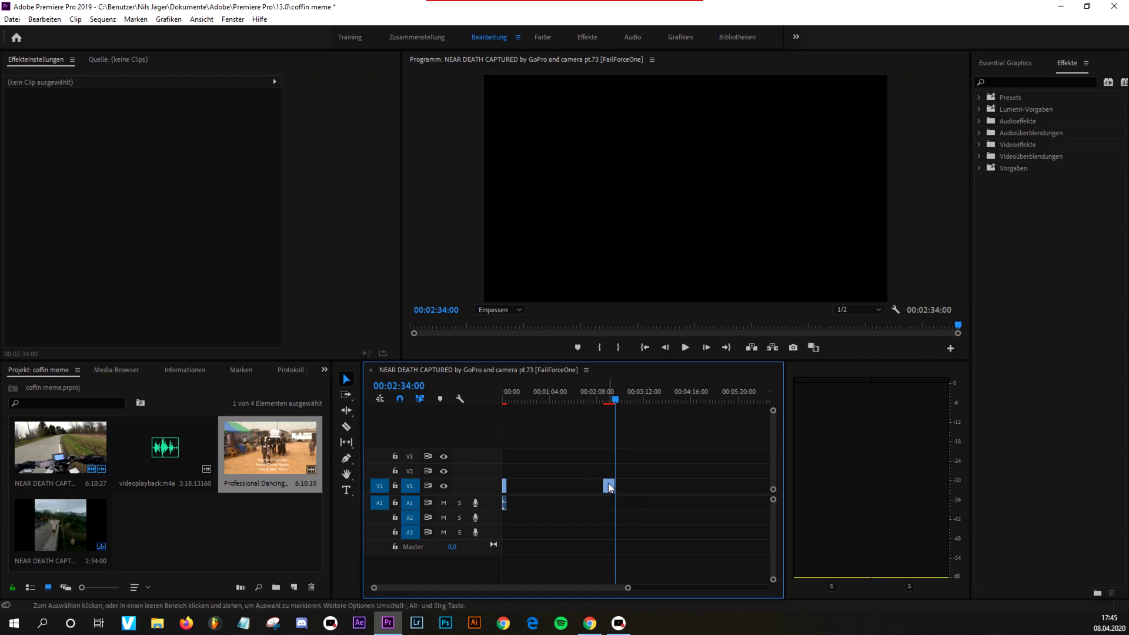
left_click_drag(584, 487, 513, 488)
left_click_drag(628, 588, 450, 590)
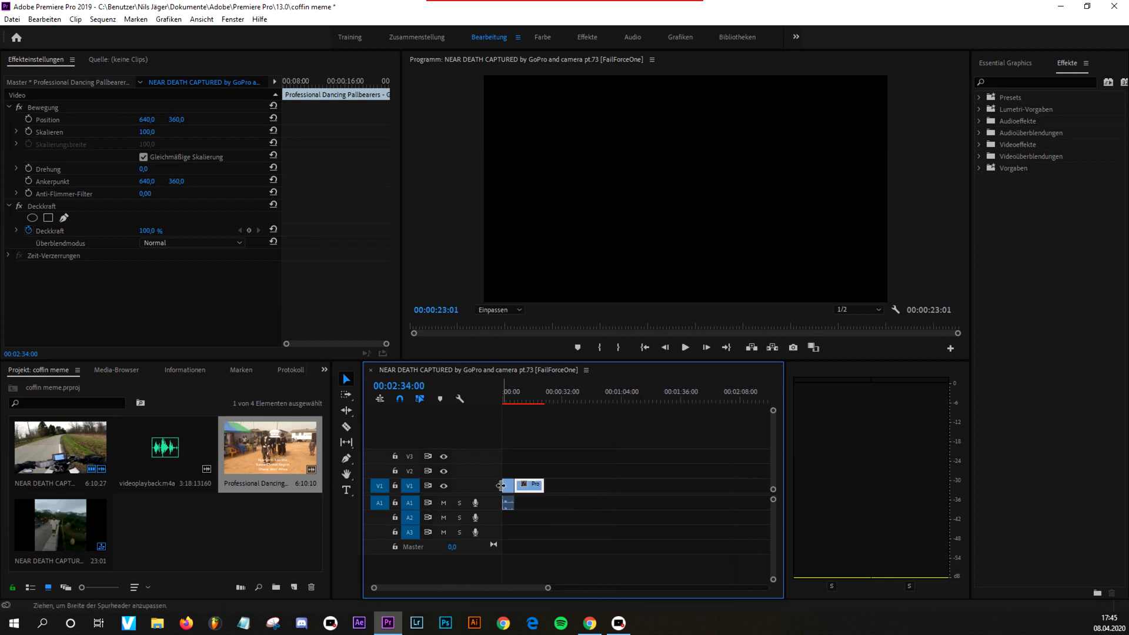
Unlink and delete the fail clip's audio, and play the cut from the fail scene to the dancing scene
left_click(509, 505)
right_click(508, 493)
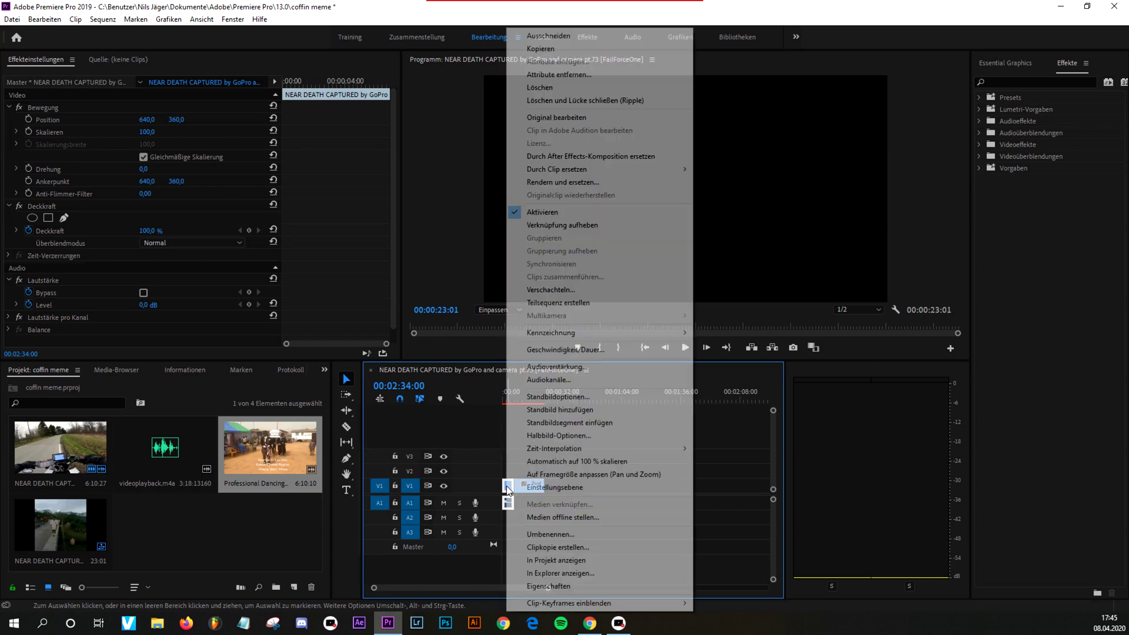
left_click(596, 226)
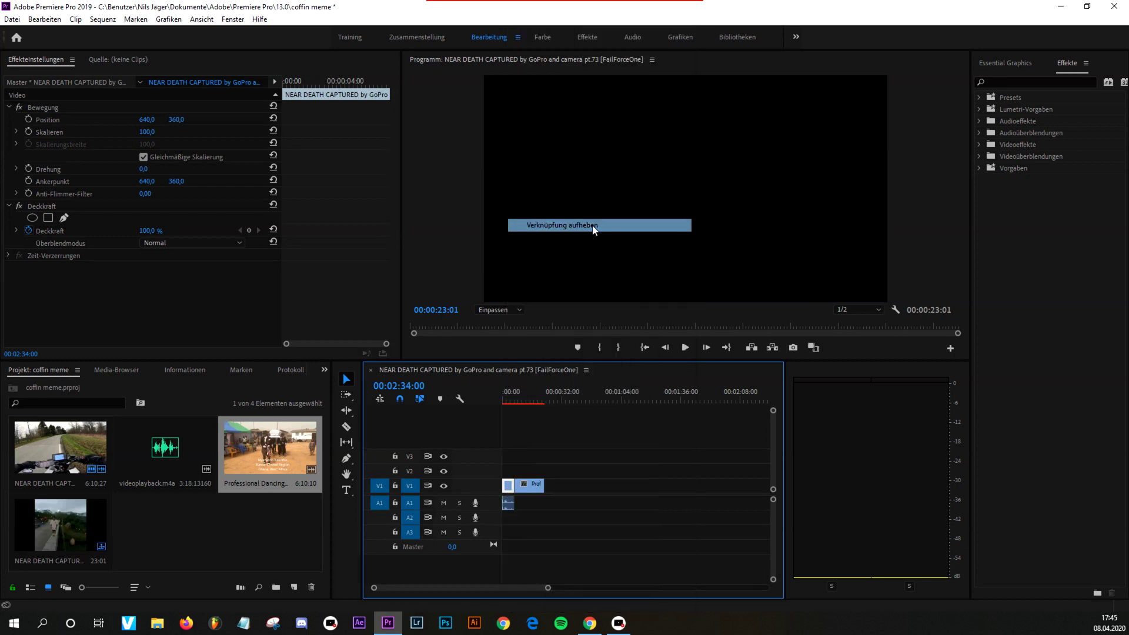
left_click(508, 500)
left_click(508, 504)
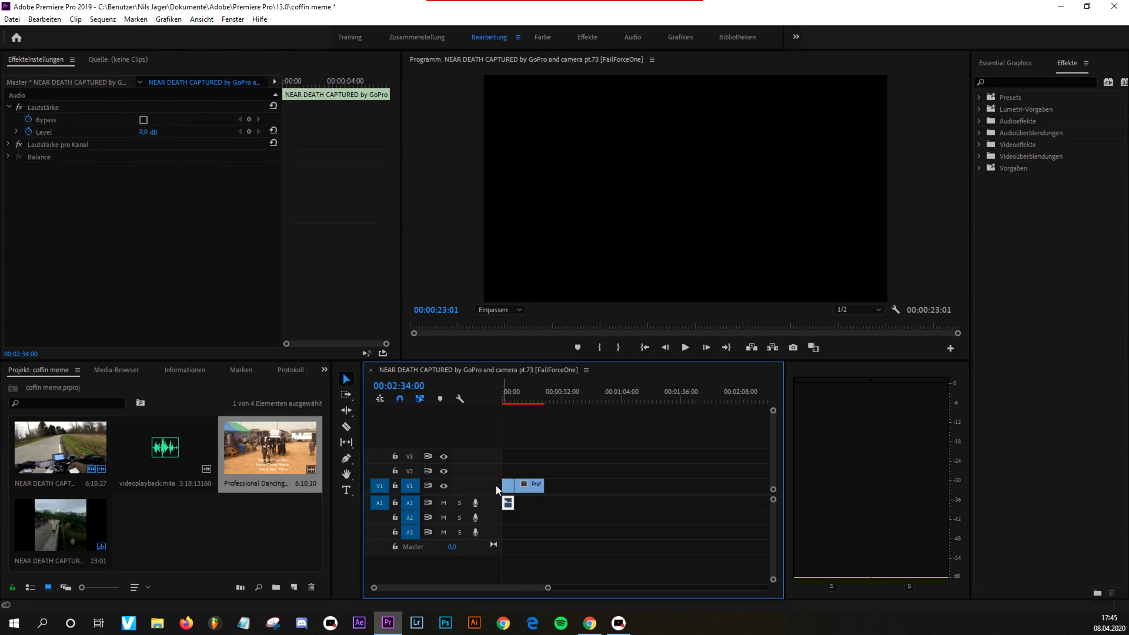
key("Delete")
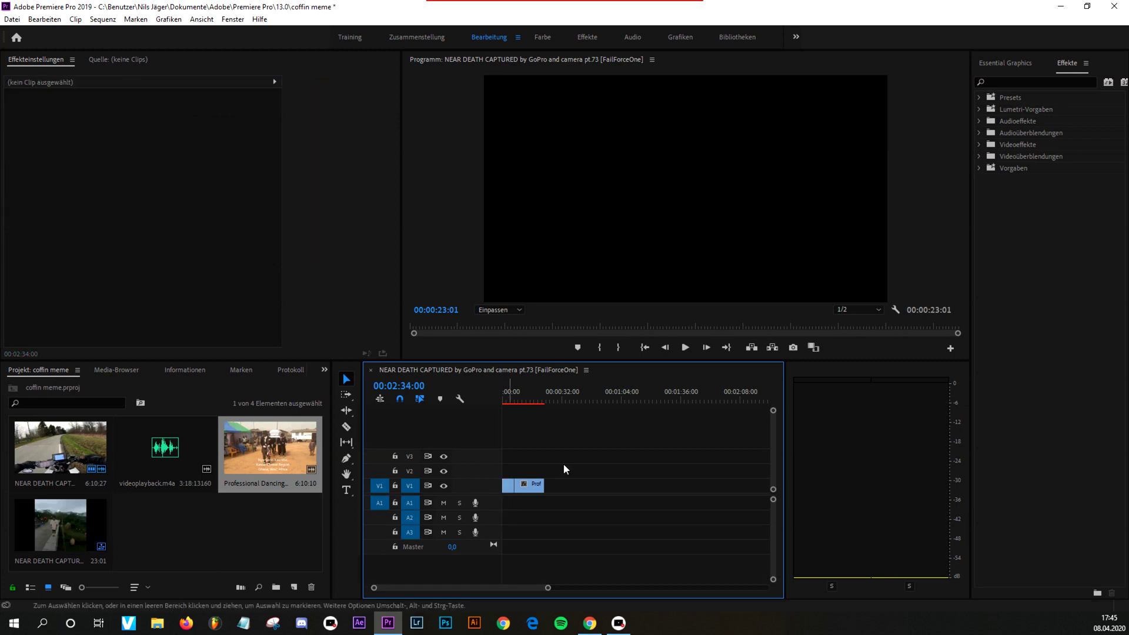
left_click_drag(519, 396, 492, 395)
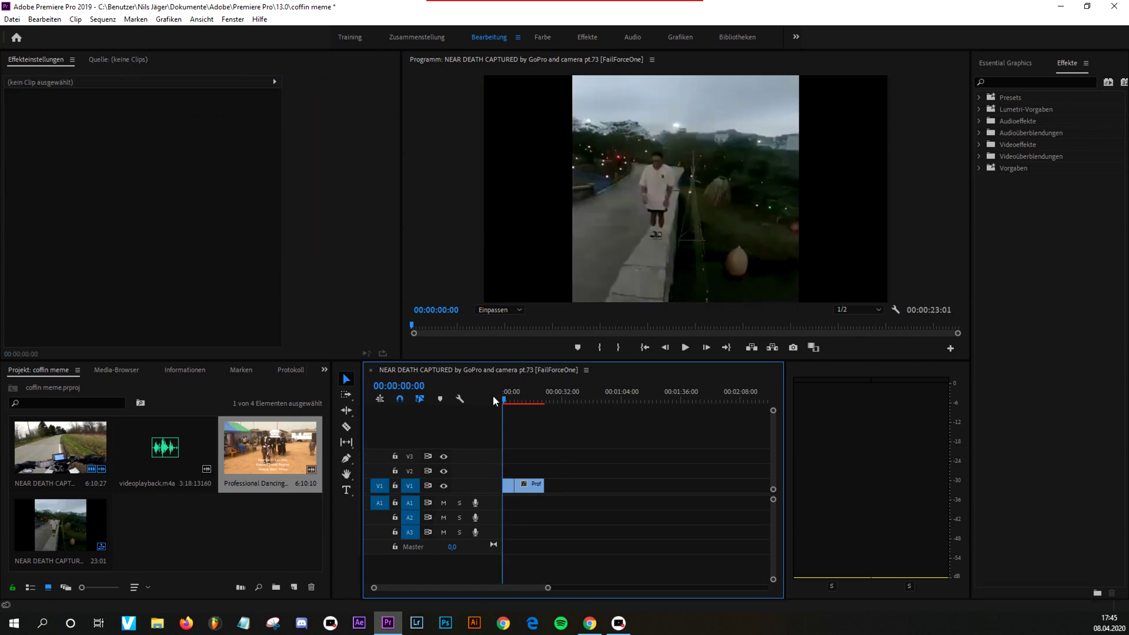
key("space")
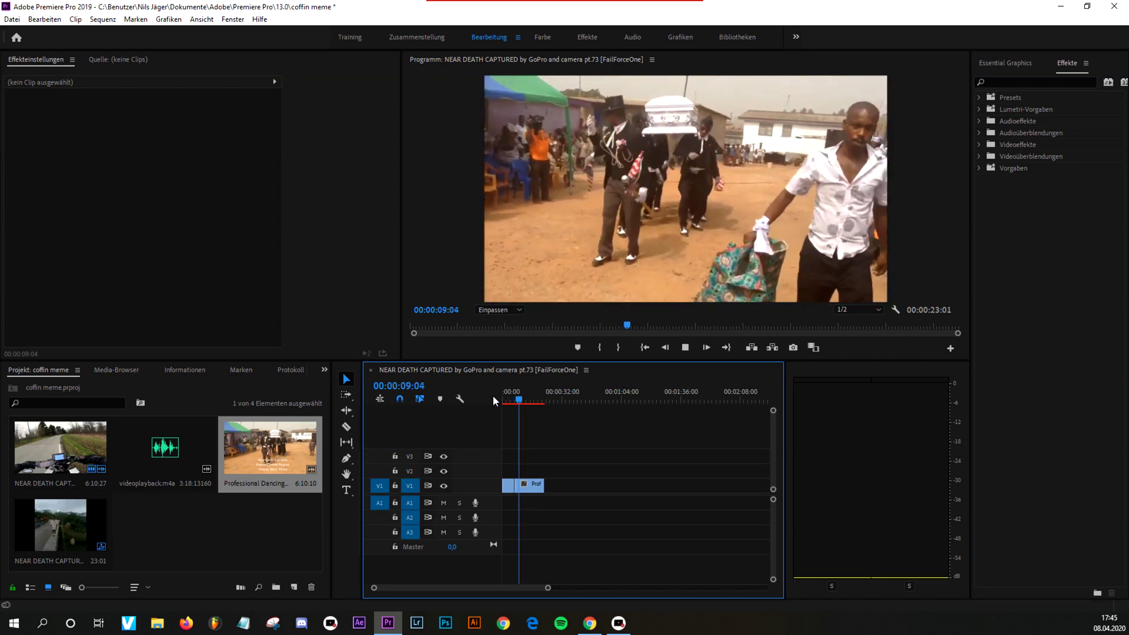
key("space")
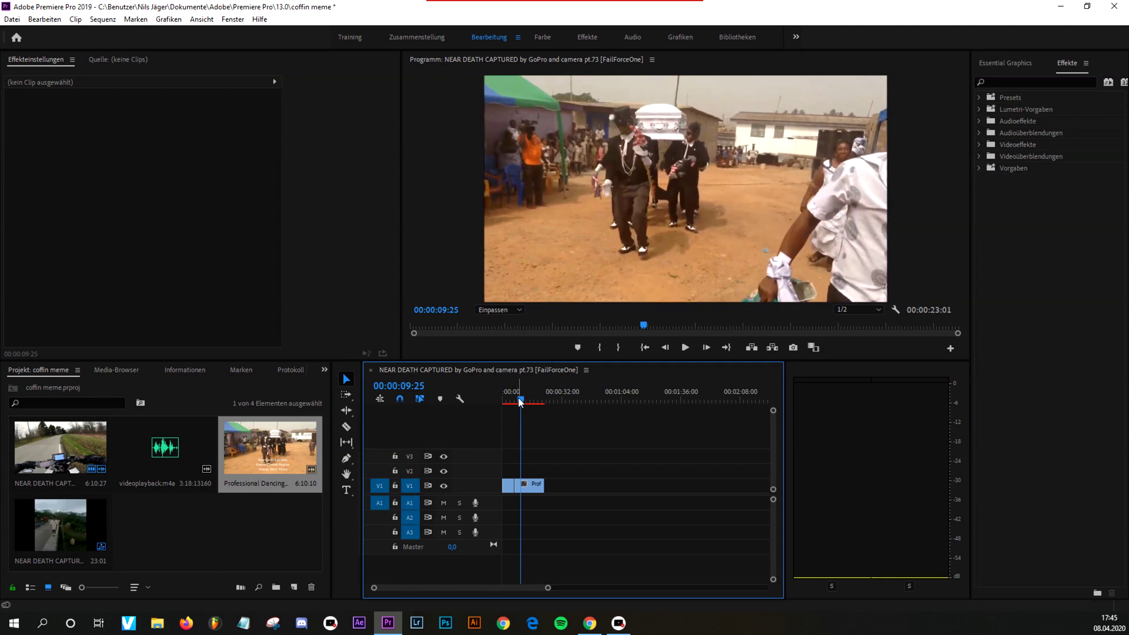
Place videoplayback.m4a on A1 behind the video clips and trim its intro so it starts at about 00:00:42
left_click_drag(548, 588, 527, 590)
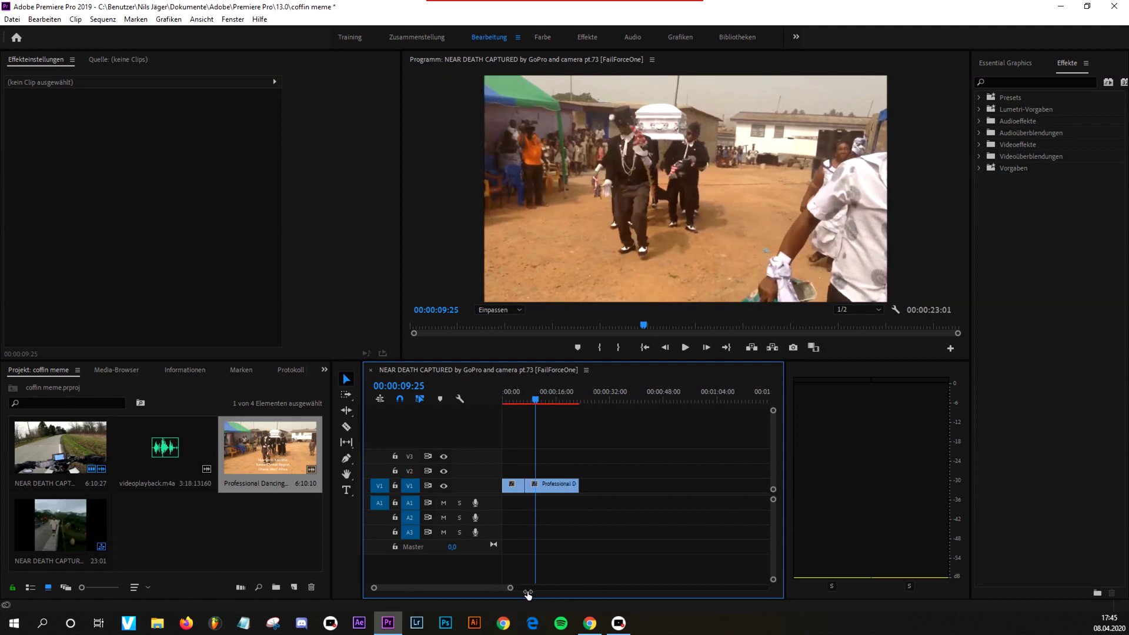
left_click_drag(143, 466, 616, 504)
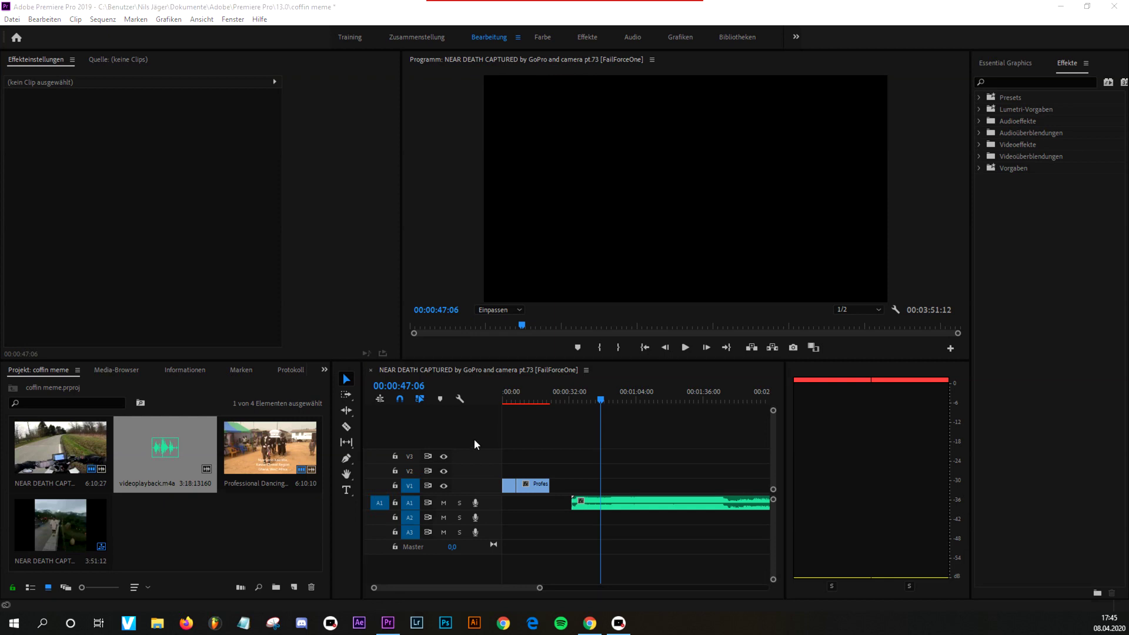
left_click(602, 403)
key("backslash")
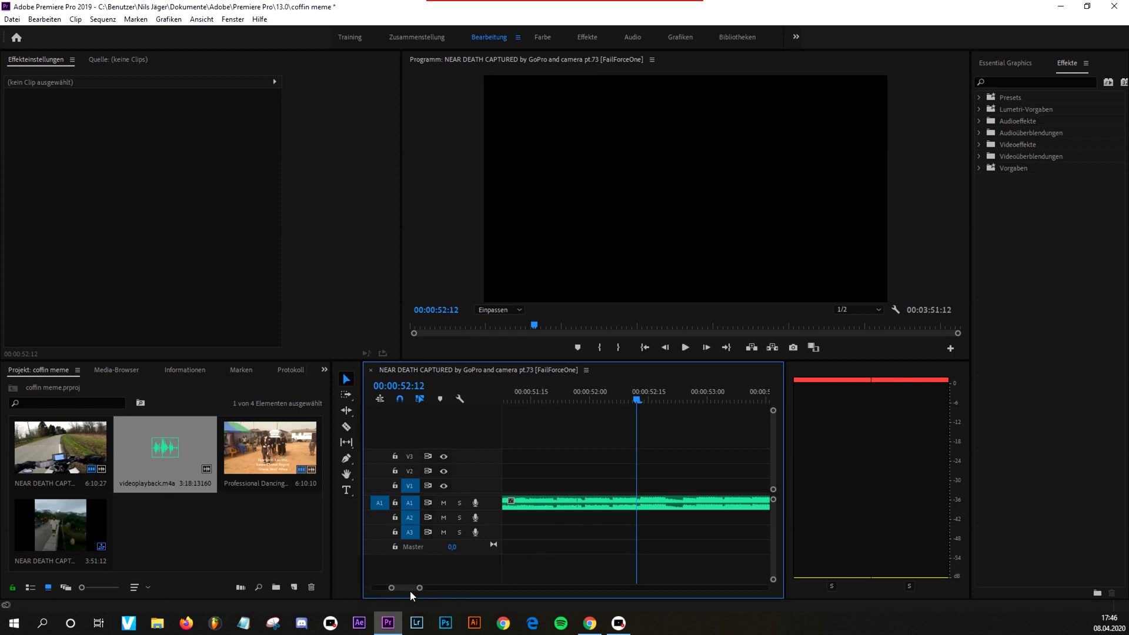
left_click_drag(419, 590, 519, 588)
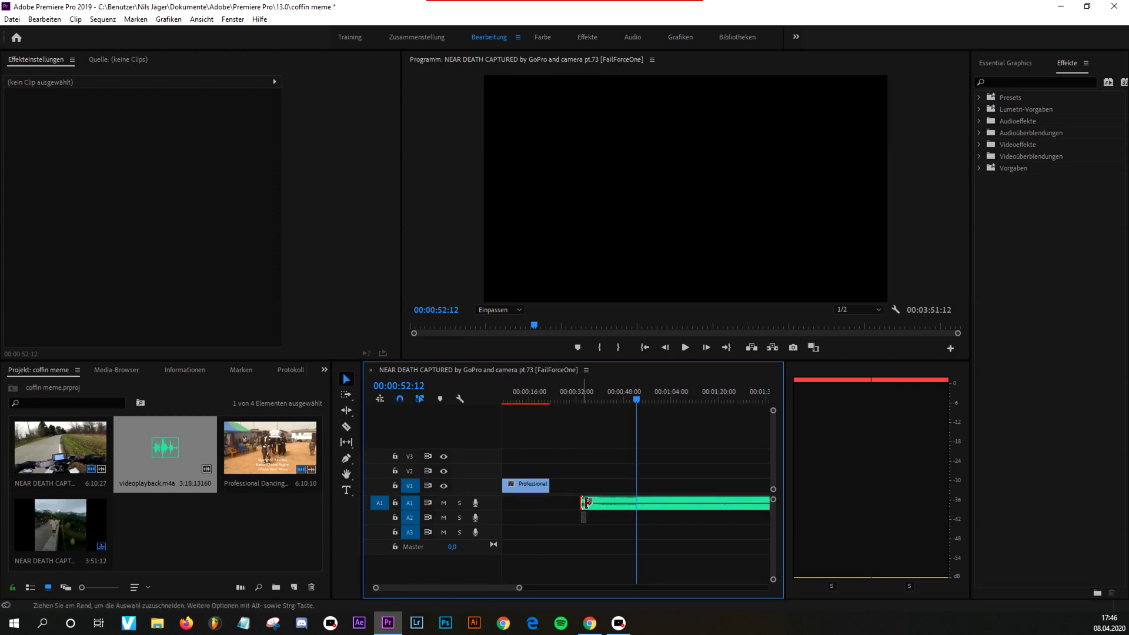
left_click_drag(587, 502, 609, 504)
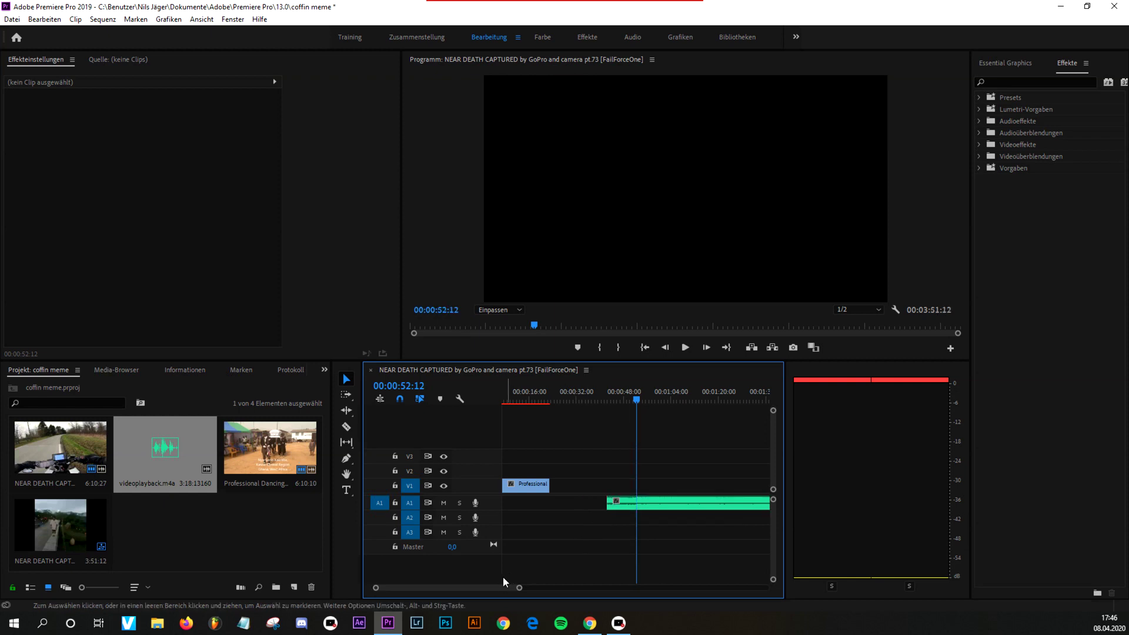
Move the trimmed music on A1 to the start of the sequence, underneath the video clips
left_click_drag(494, 587, 474, 587)
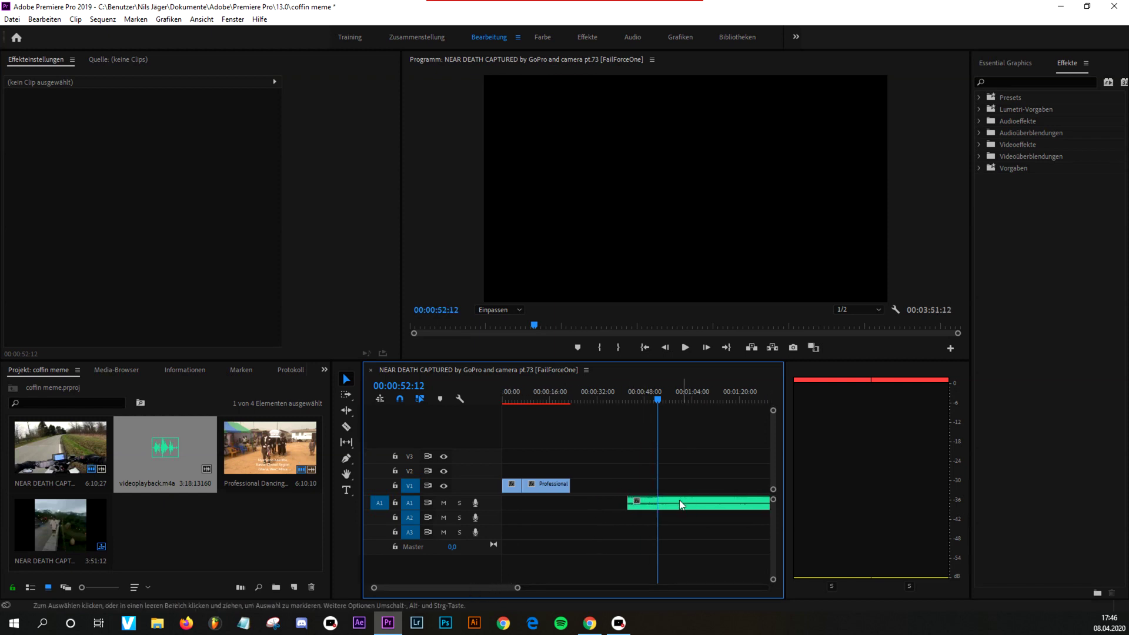
left_click_drag(679, 501, 550, 503)
scroll(483, 588, "up", 3)
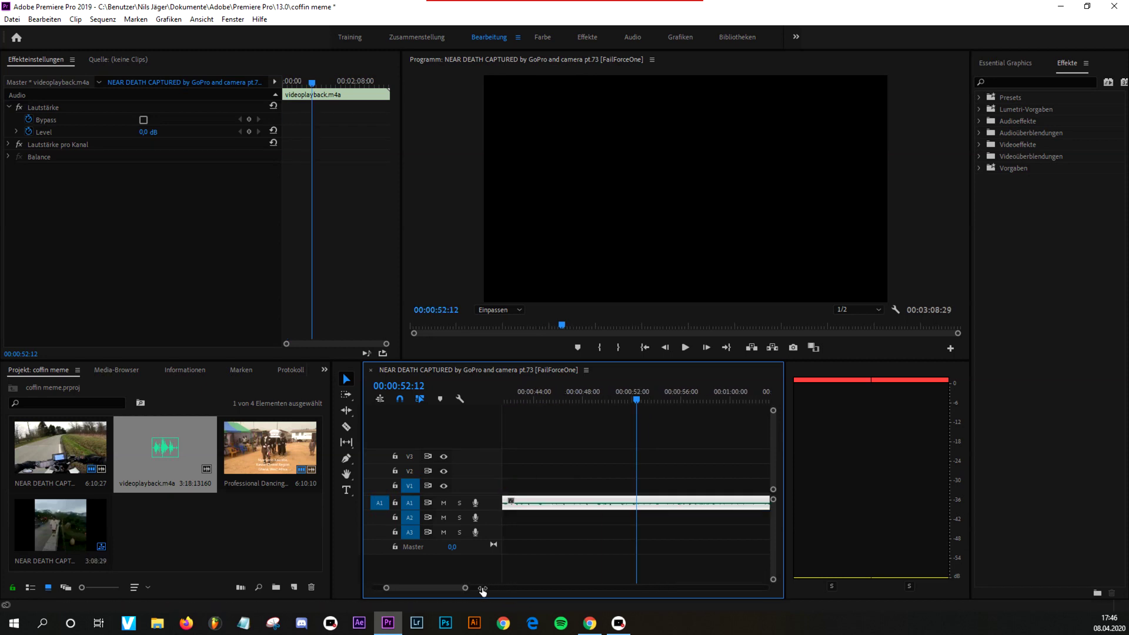
left_click_drag(443, 587, 418, 588)
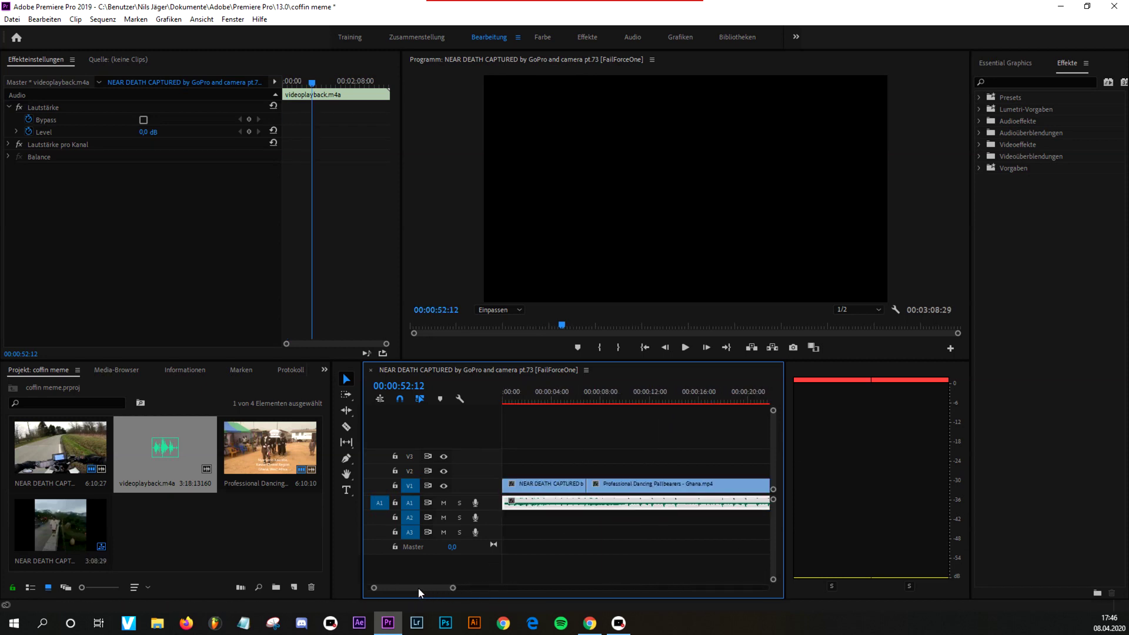
Trim about 4 seconds off the music's beginning, keep it at the sequence start, and play the transition to check its timing
left_click(565, 395)
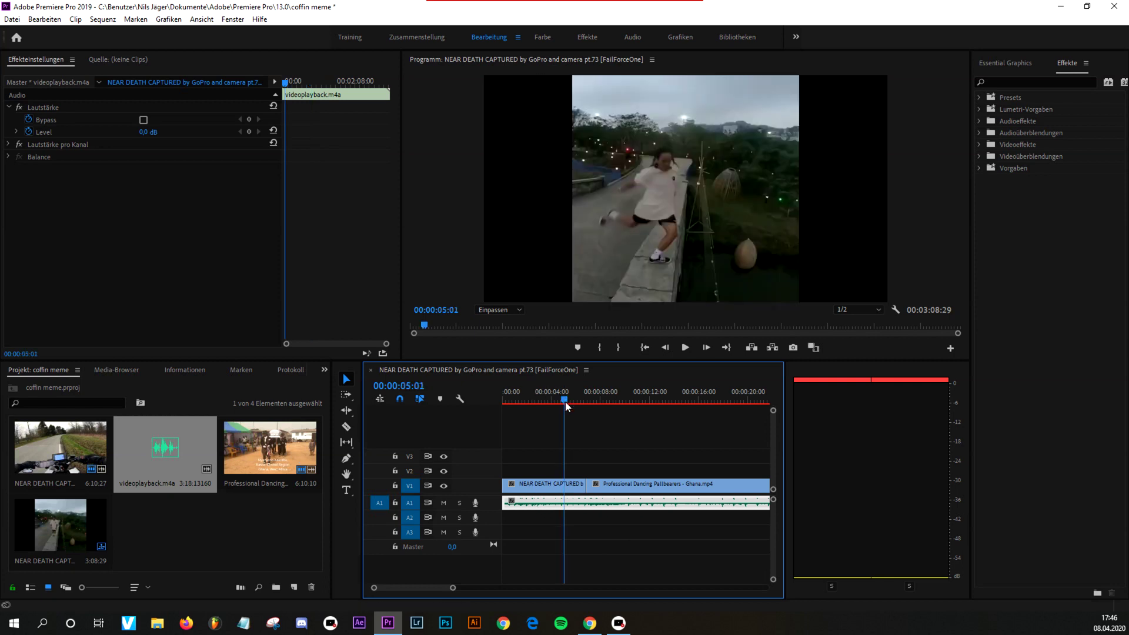
key("space")
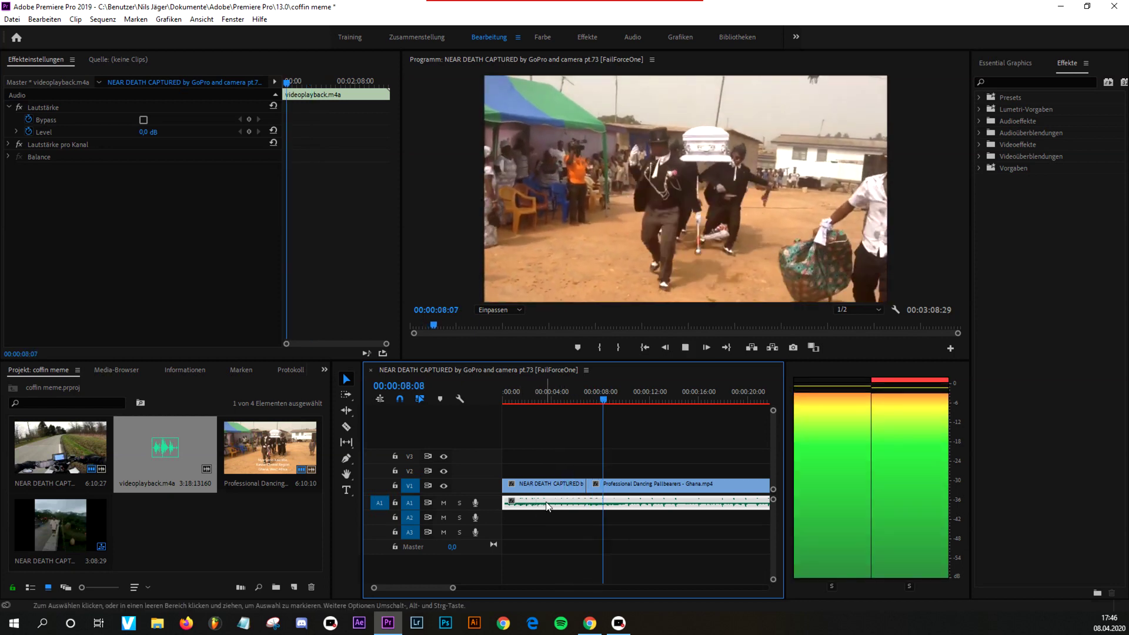
key("space")
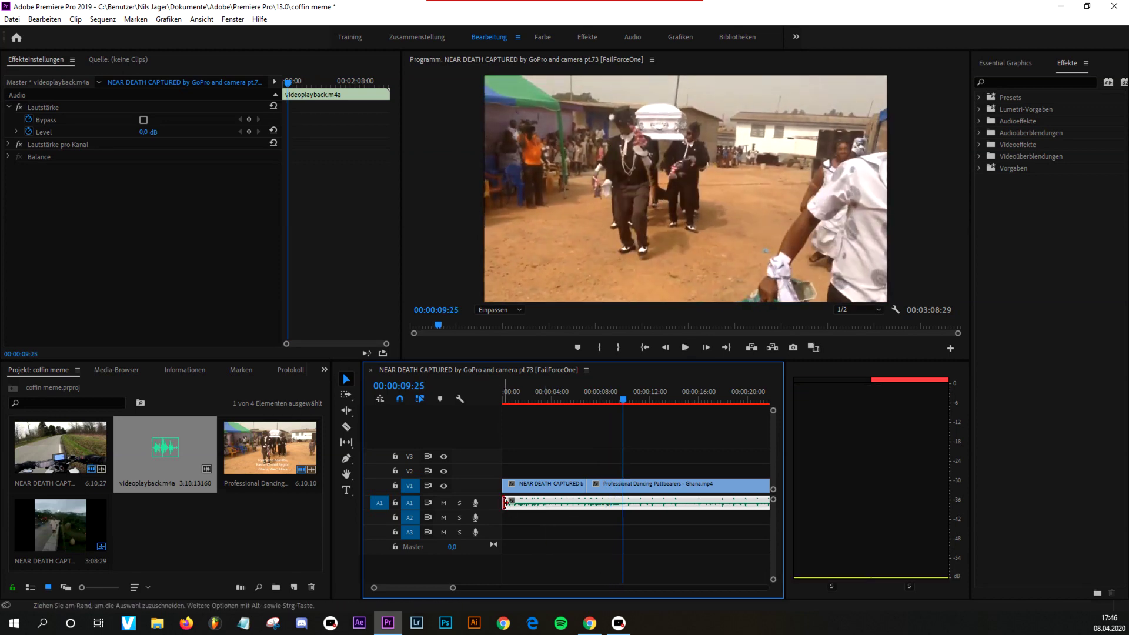
left_click_drag(506, 502, 548, 504)
key("space")
left_click(564, 401)
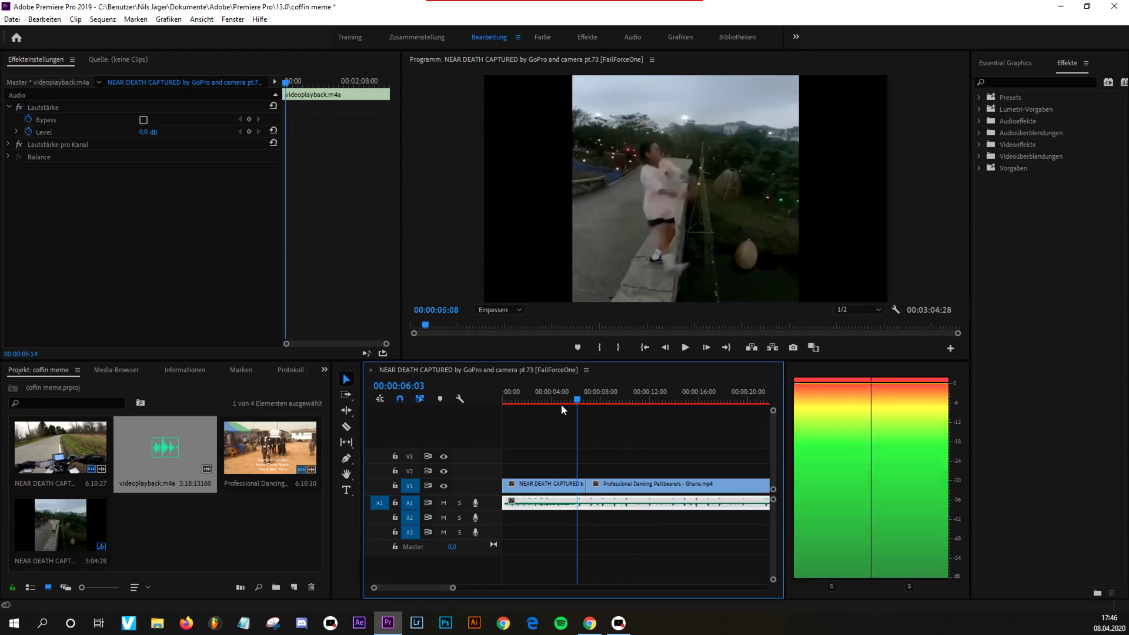
left_click(561, 404)
key("space")
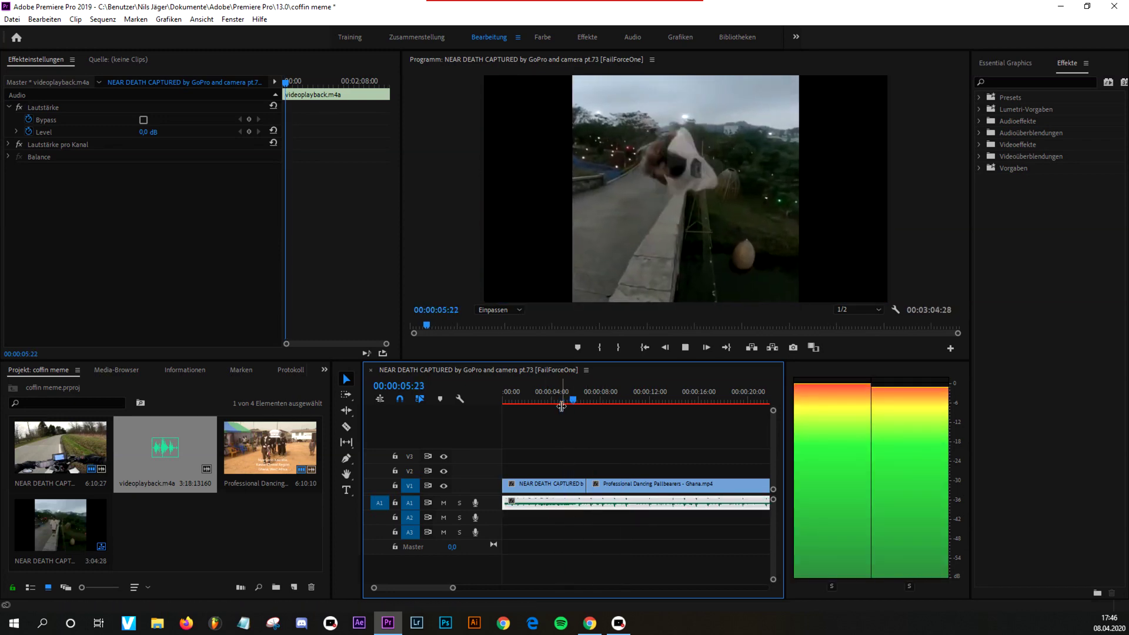
key("space")
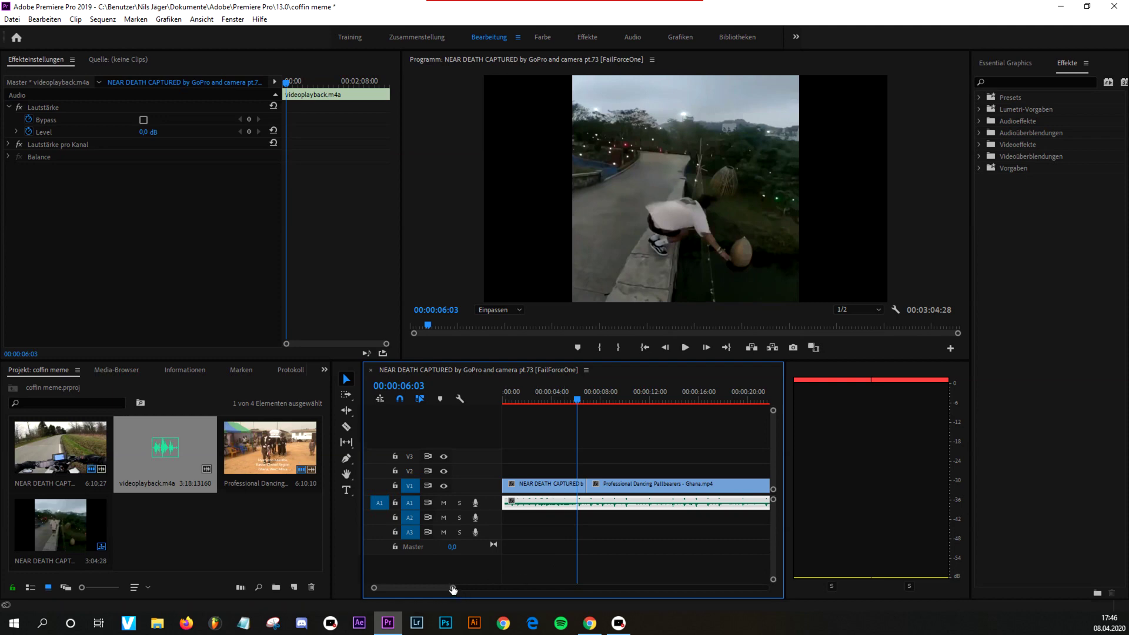
Shift the music about 1 second later to match the cut and extend its beginning back to the sequence start
left_click_drag(453, 589, 424, 589)
left_click_drag(607, 507, 607, 507)
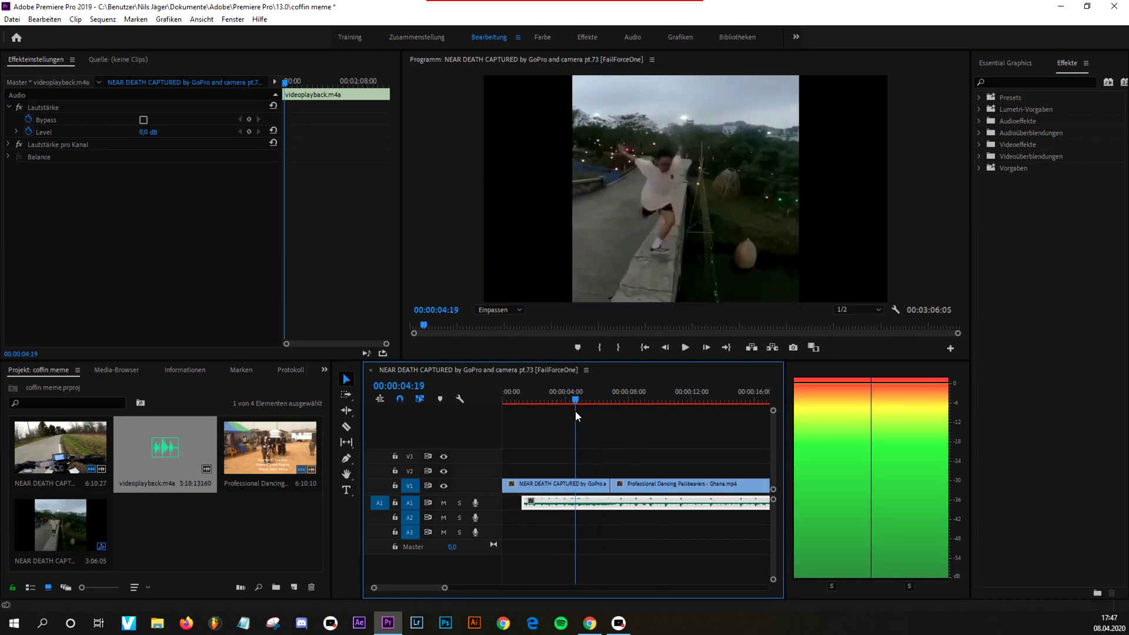
left_click_drag(575, 411, 549, 421)
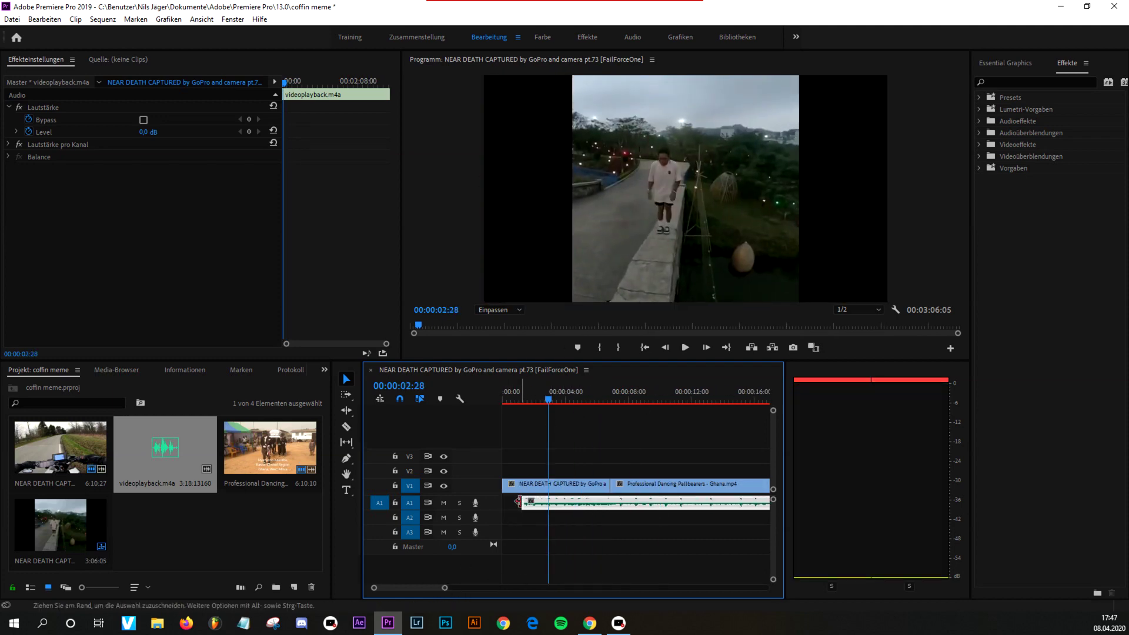
left_click_drag(519, 501, 504, 501)
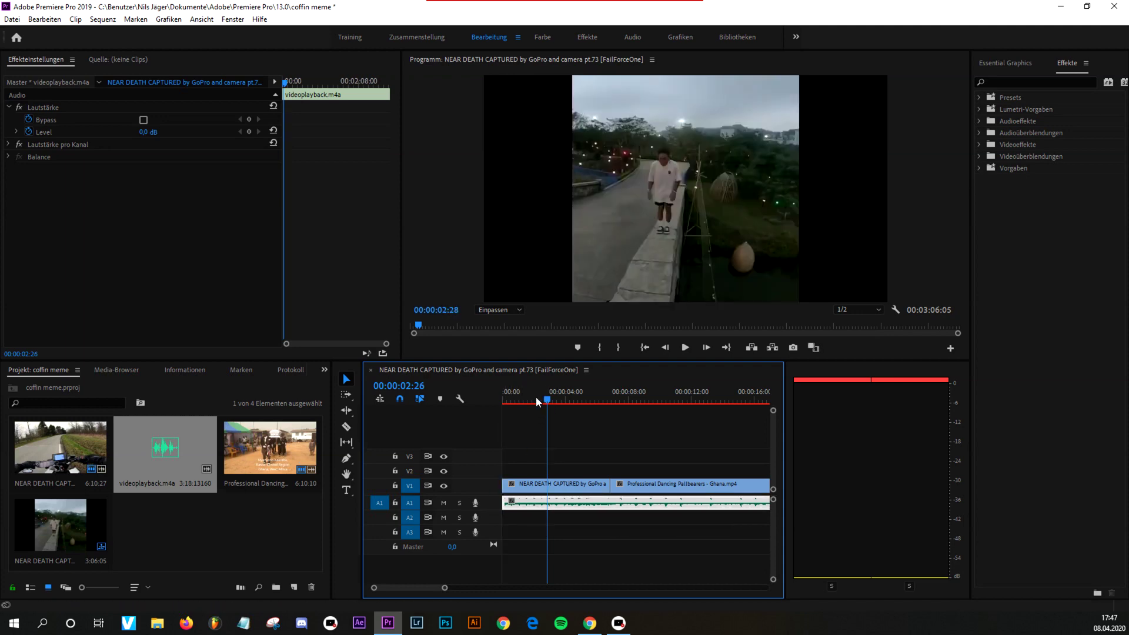
Split the music on A1 at the end of the Pallbearers clip, 00:00:23:01, and delete the remainder
left_click_drag(535, 396, 490, 401)
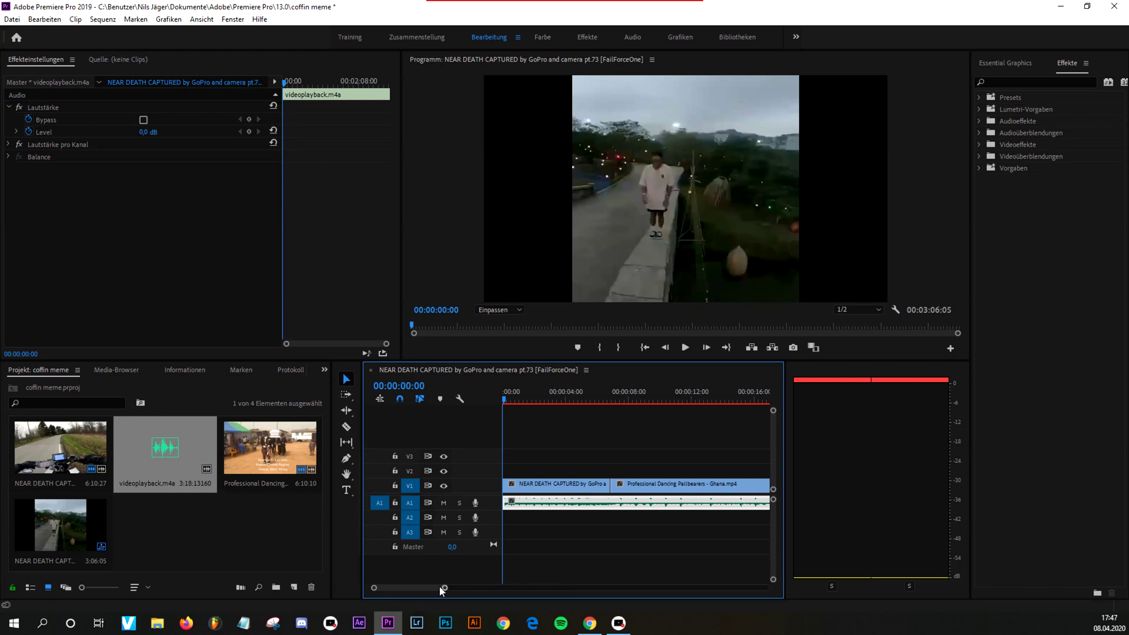
left_click_drag(444, 588, 489, 588)
key("c")
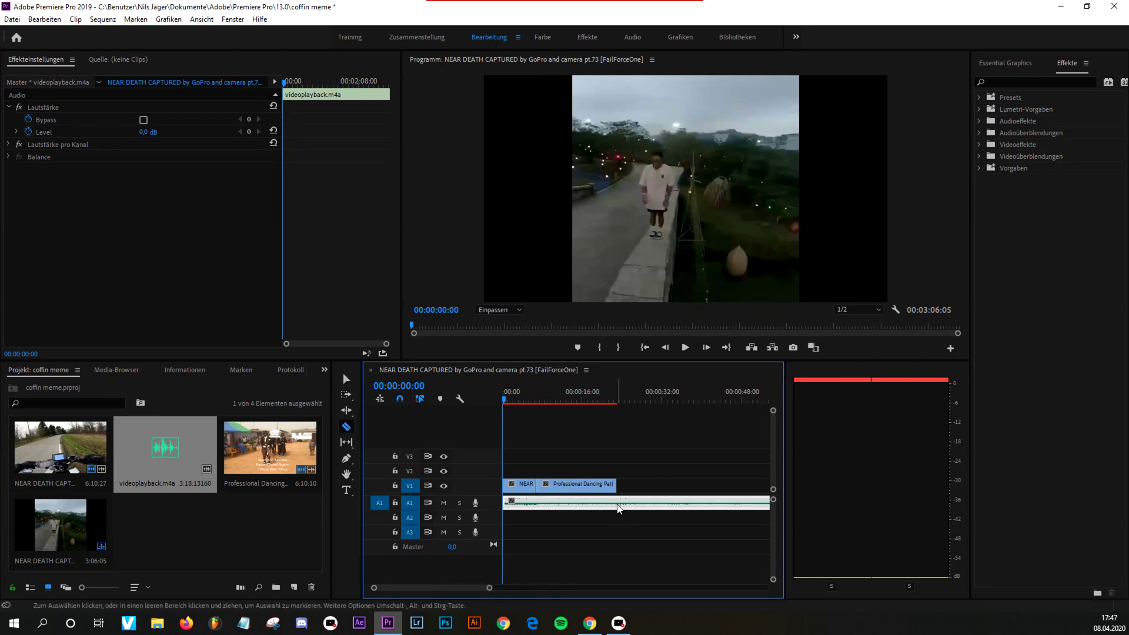
left_click(617, 504)
key("v")
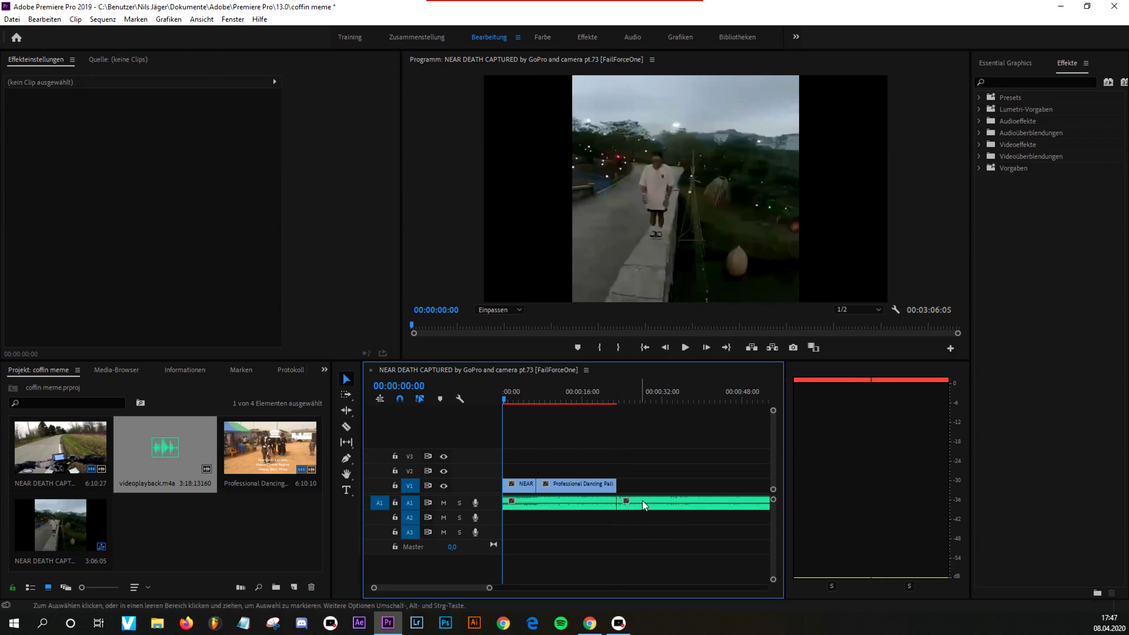
left_click(643, 501)
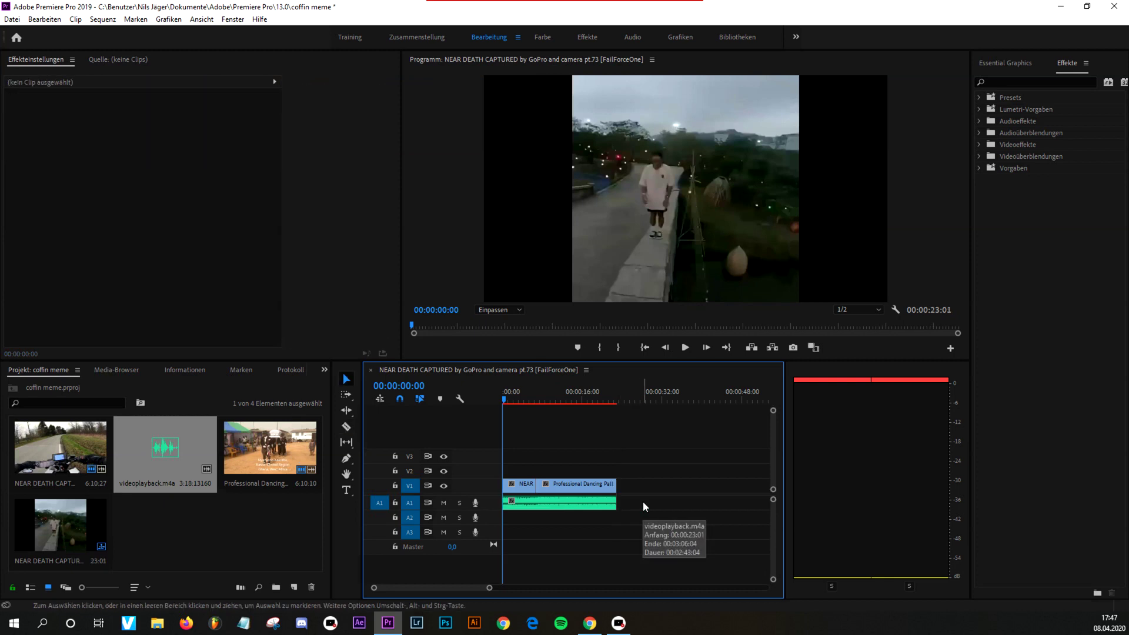
key("Delete")
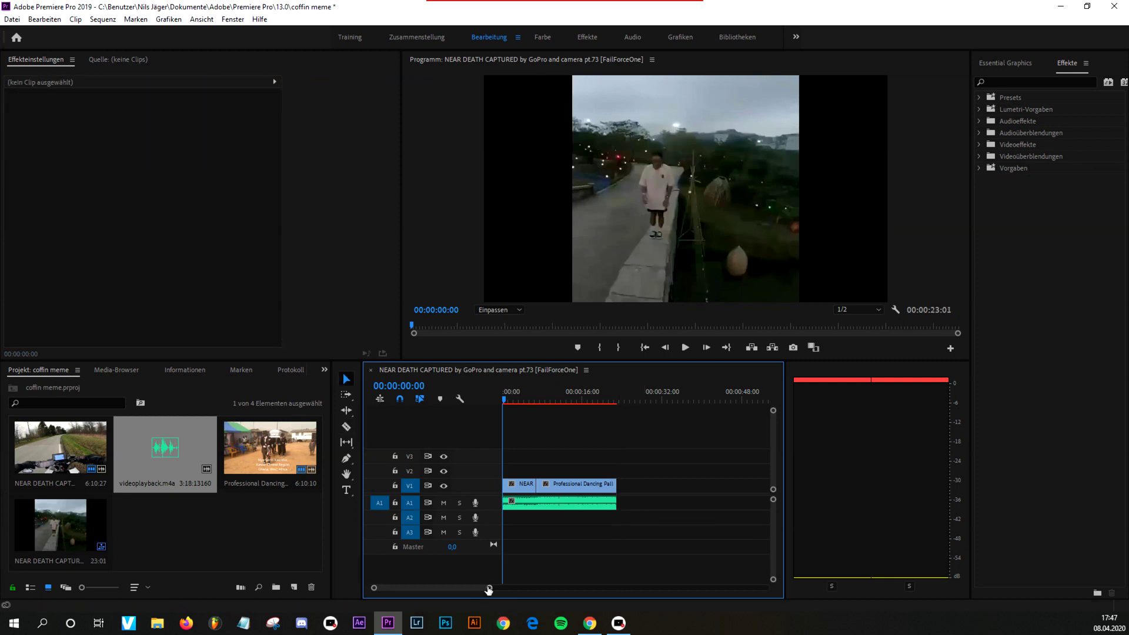
Play the assembled meme from the beginning to check how the music fits the cut to the dancing scene
mouse_move(488, 590)
left_mouse_down()
mouse_move(464, 589)
mouse_move(492, 590)
mouse_move(483, 590)
left_mouse_up()
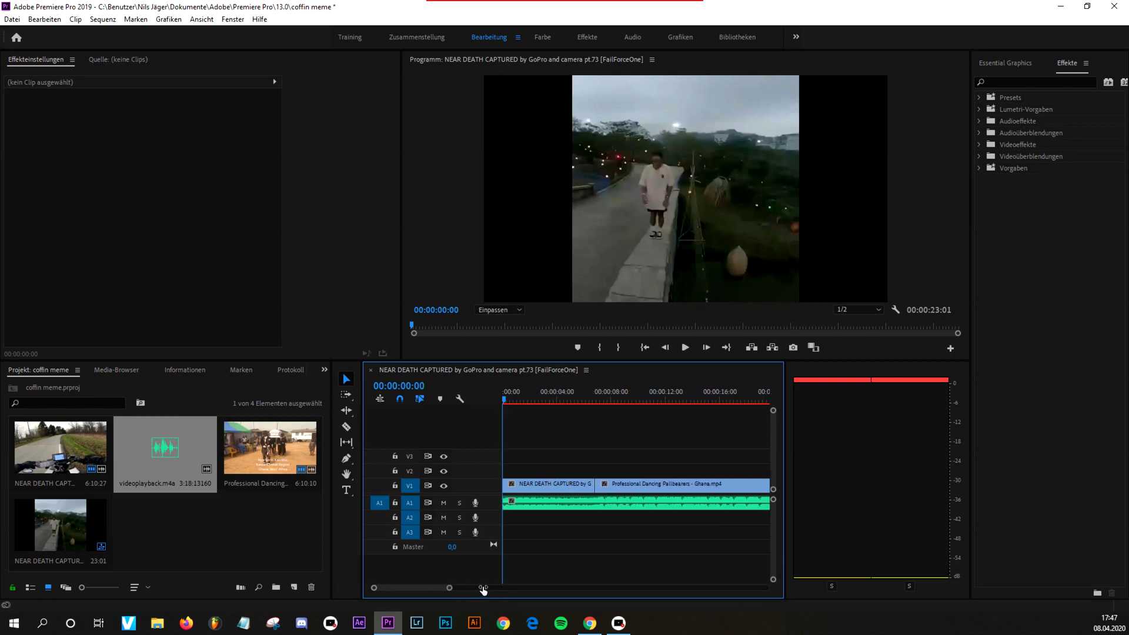
left_click(606, 505)
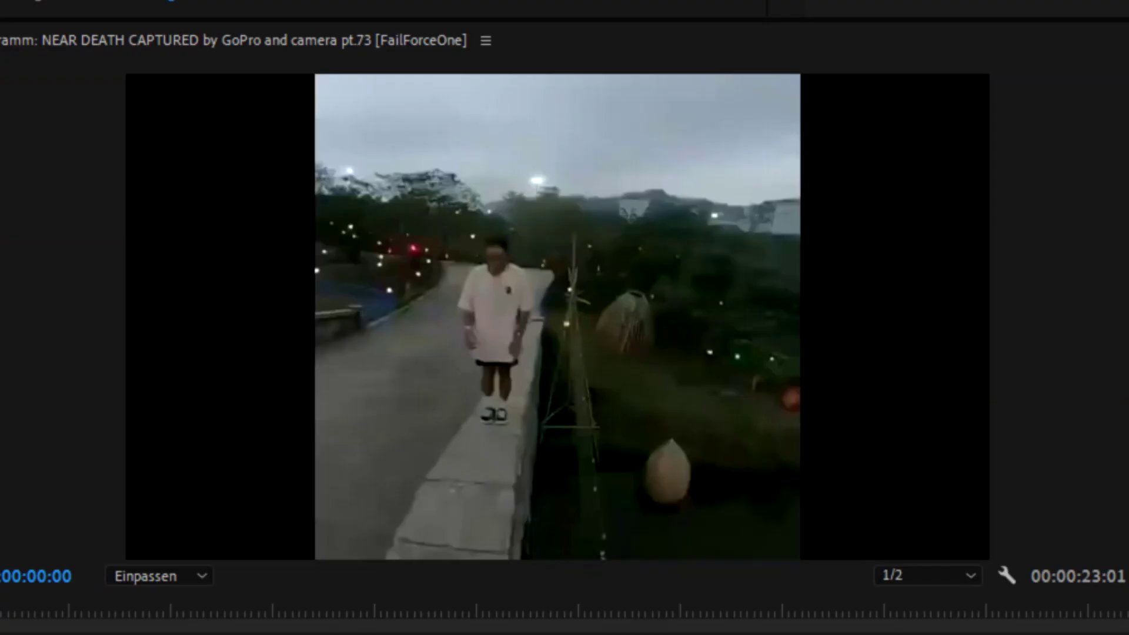
key("space")
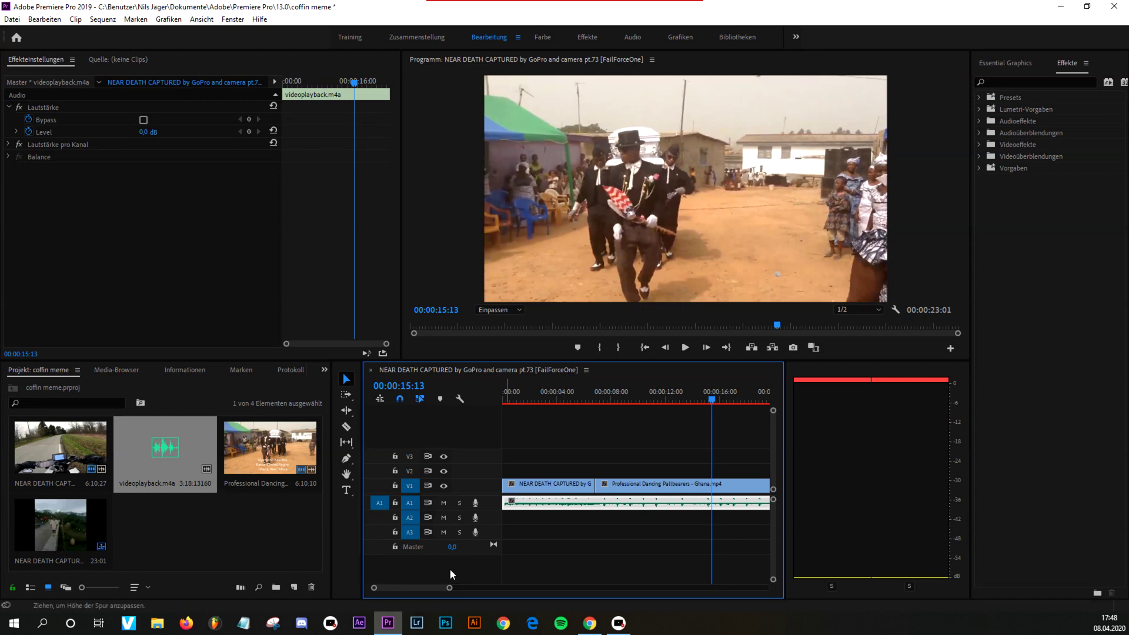
left_click_drag(449, 587, 473, 590)
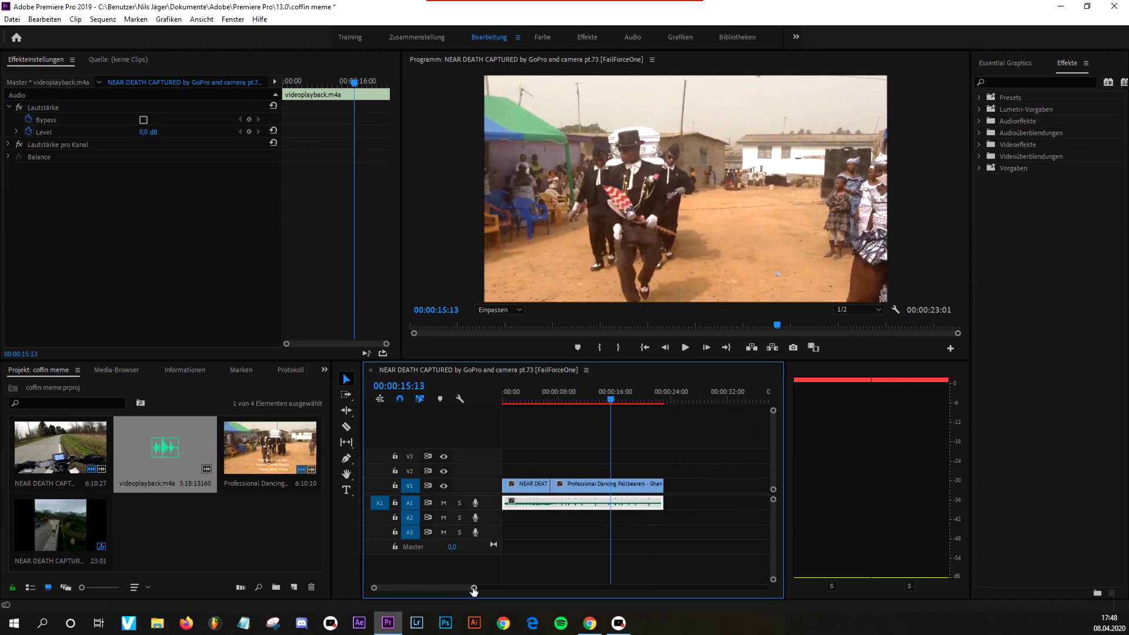